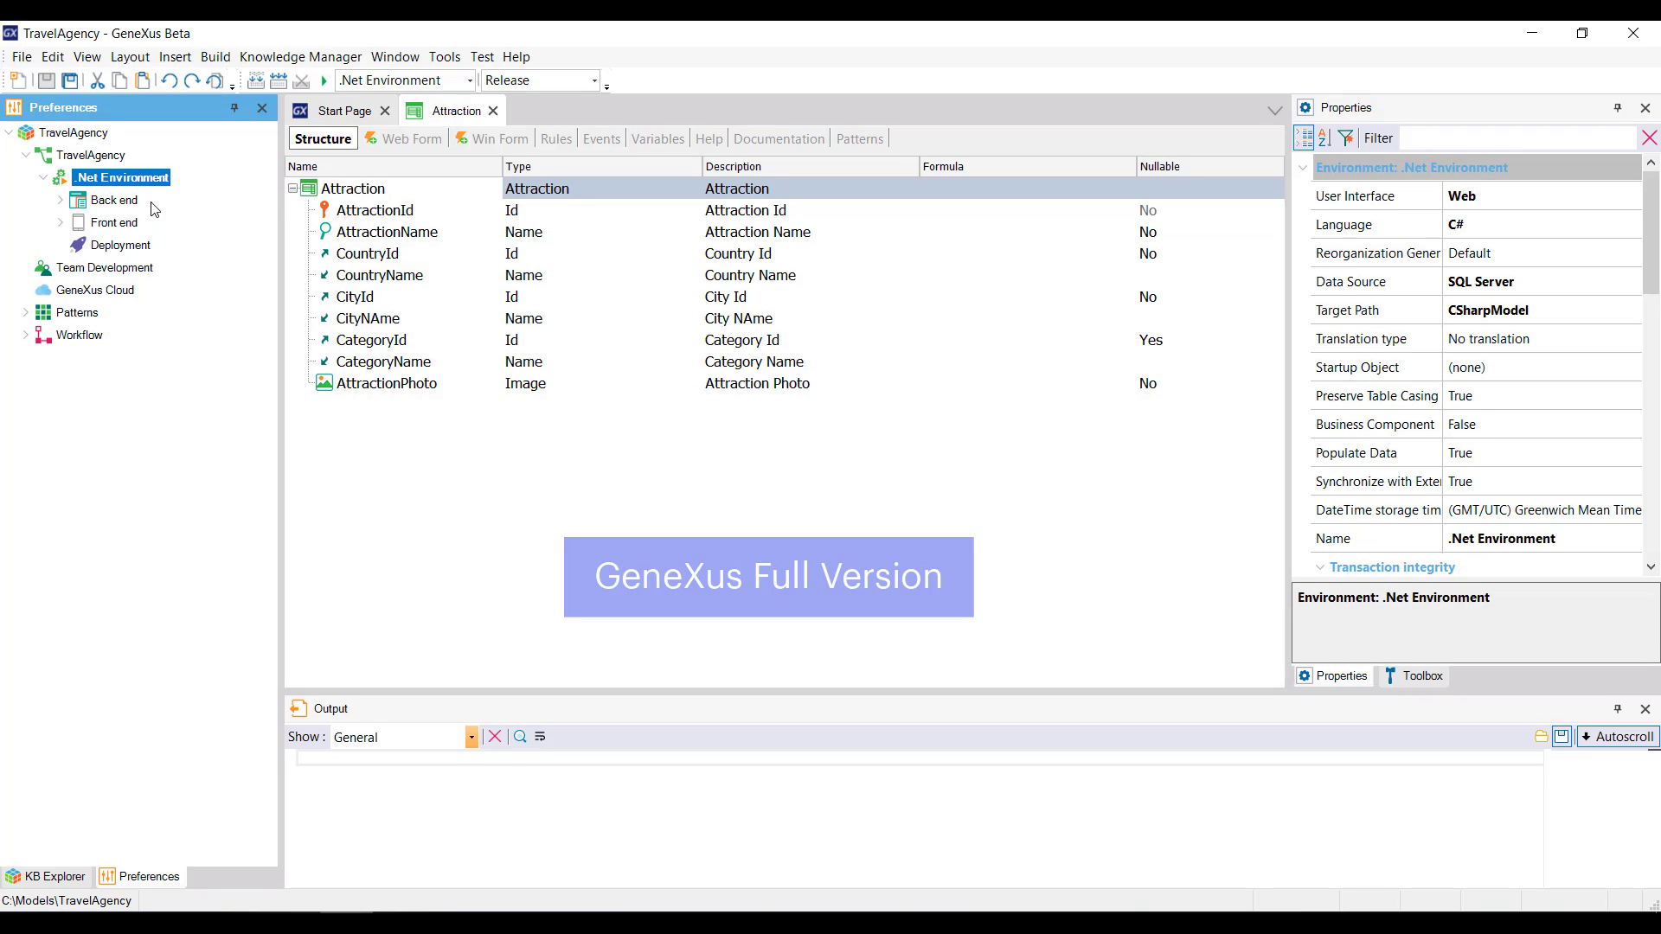
Try adding a new generator to the back end of the .Net Environment.
{"action": "double_click", "coordinate": [136, 208]}
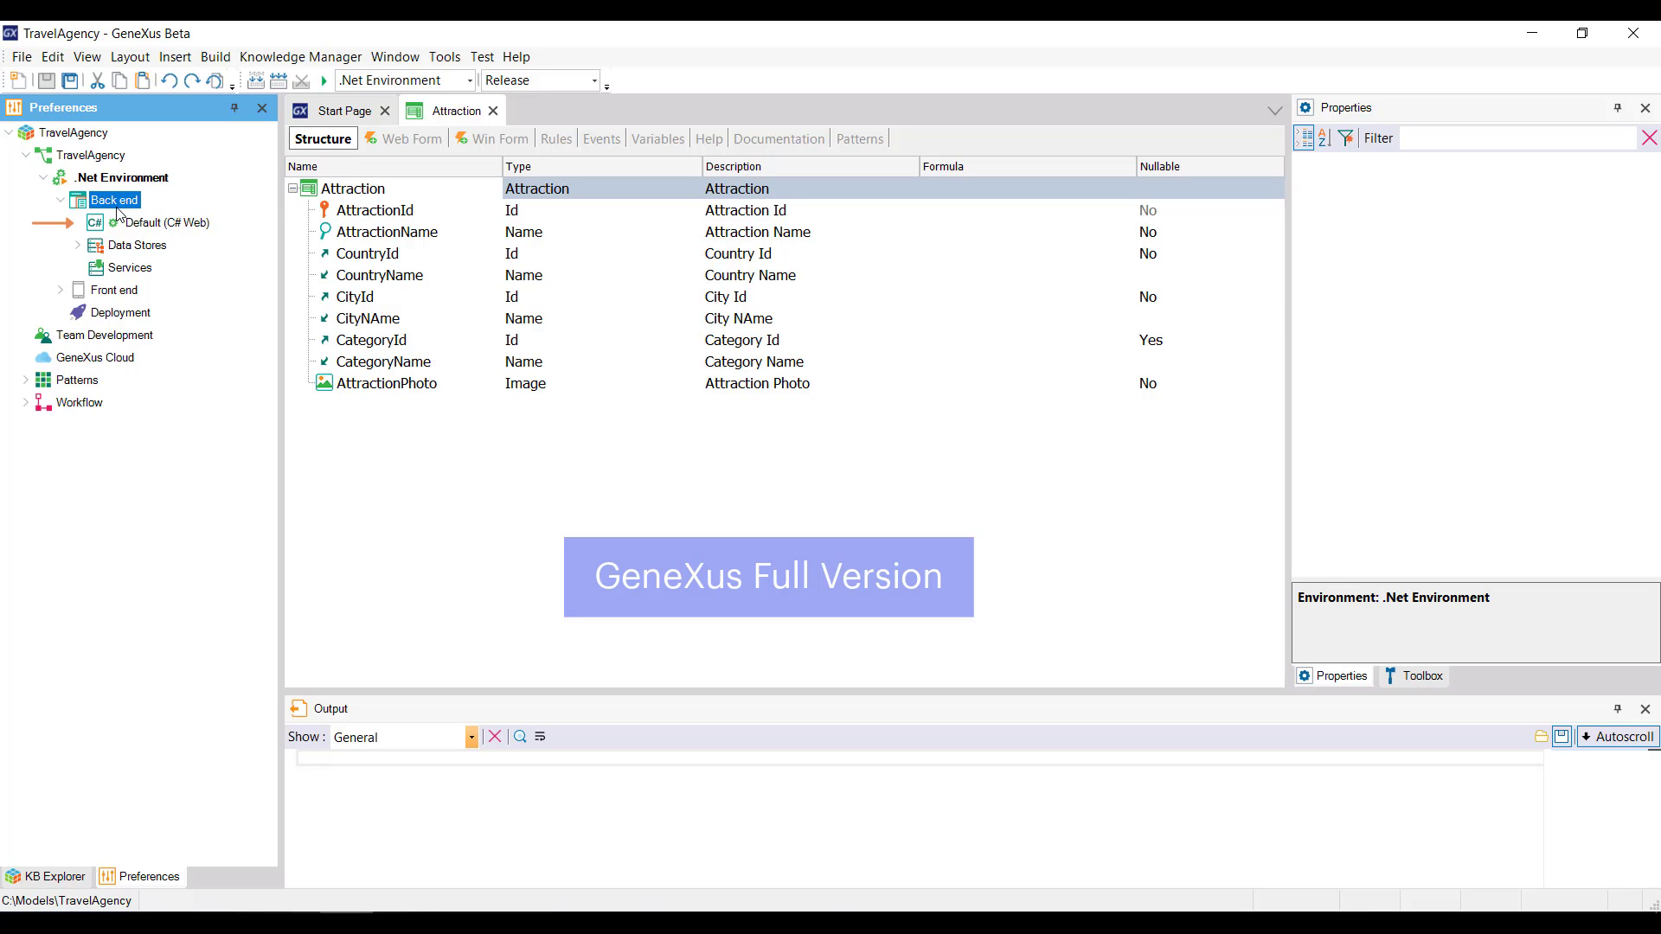
{"action": "right_click", "coordinate": [118, 213]}
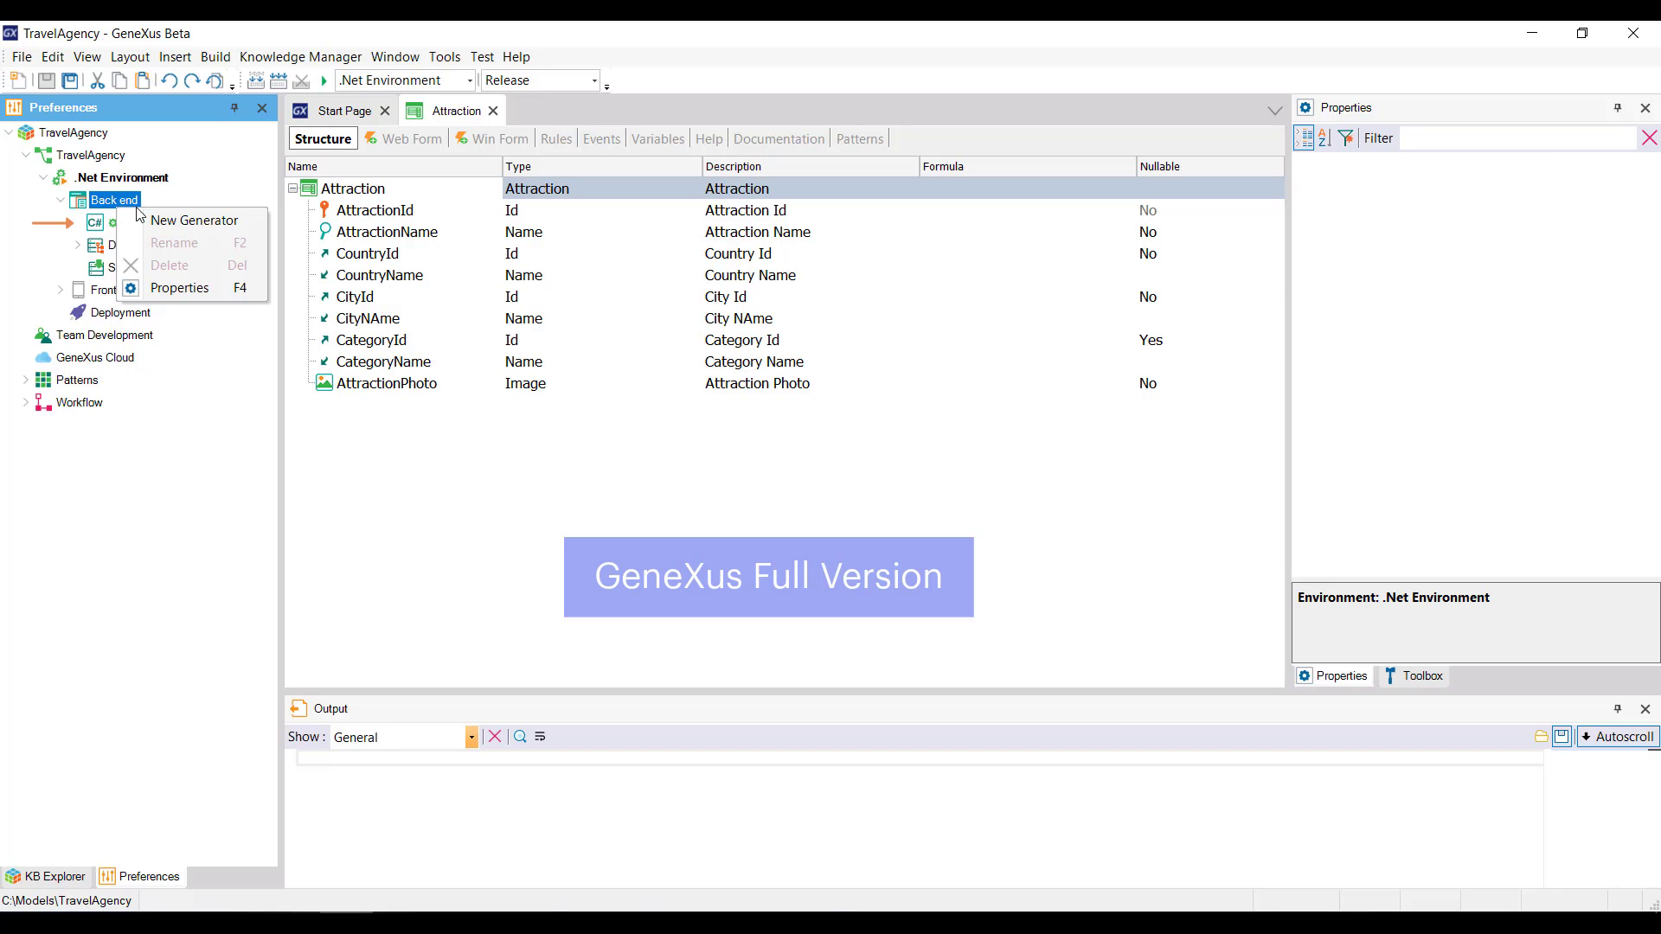
{"action": "left_click", "coordinate": [184, 222]}
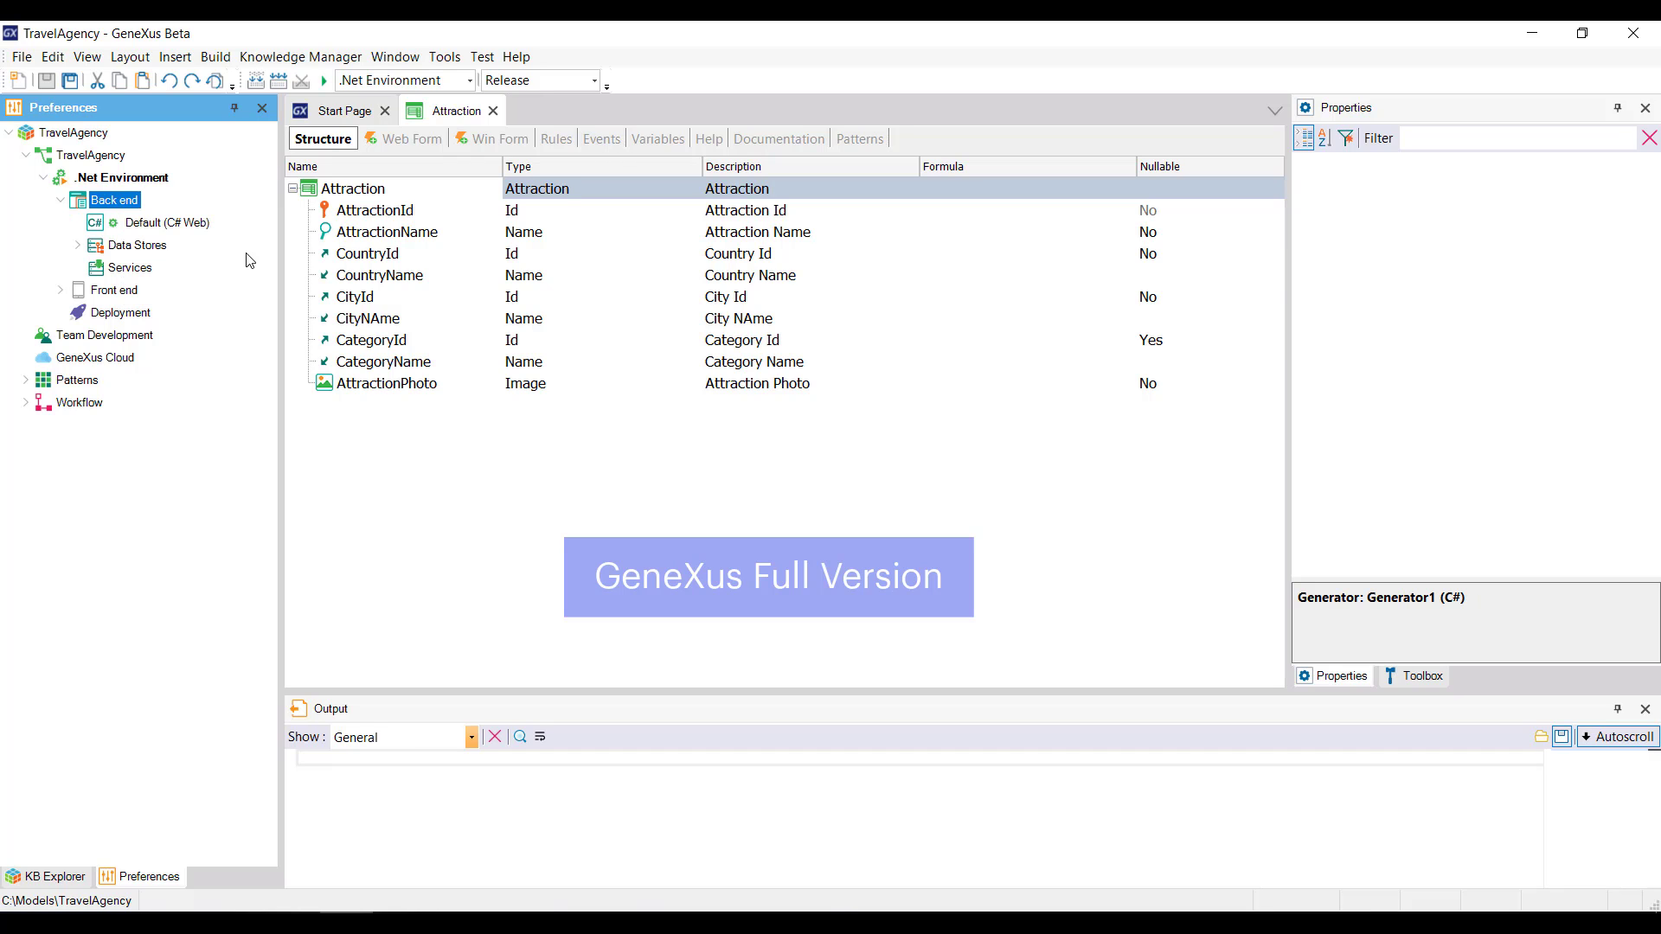
Examine the .Net Environment's default C# generator, SQL Server data store, services, front-end generators and deployment node.
{"action": "left_click", "coordinate": [170, 224]}
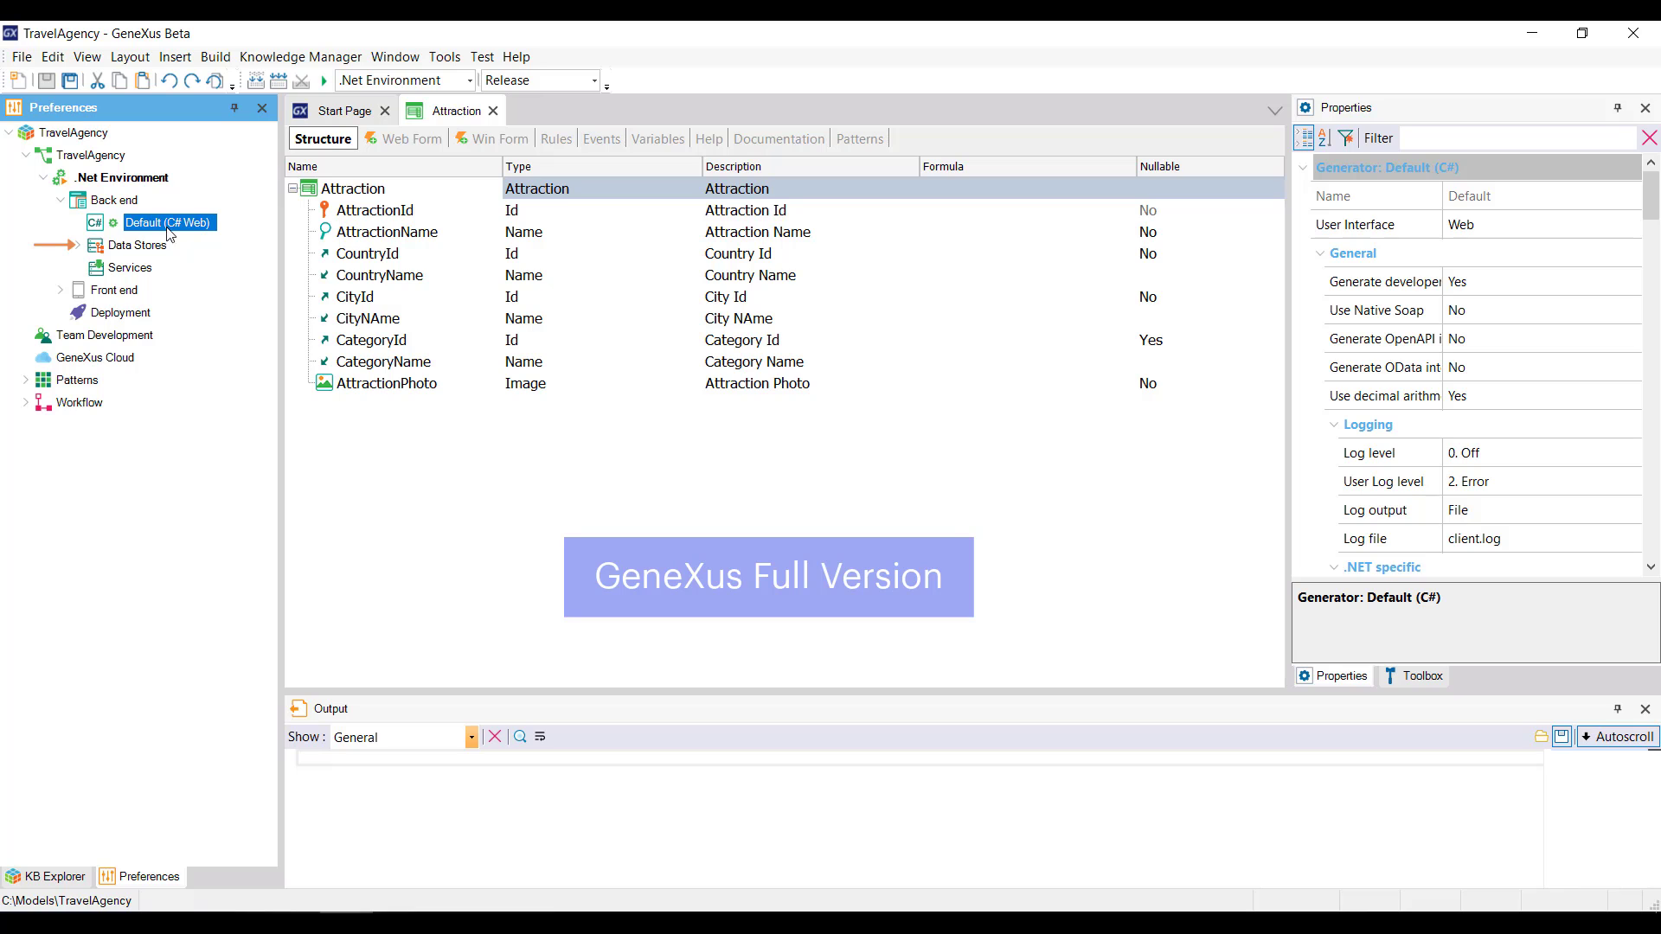
{"action": "left_click", "coordinate": [150, 250]}
{"action": "double_click", "coordinate": [150, 249]}
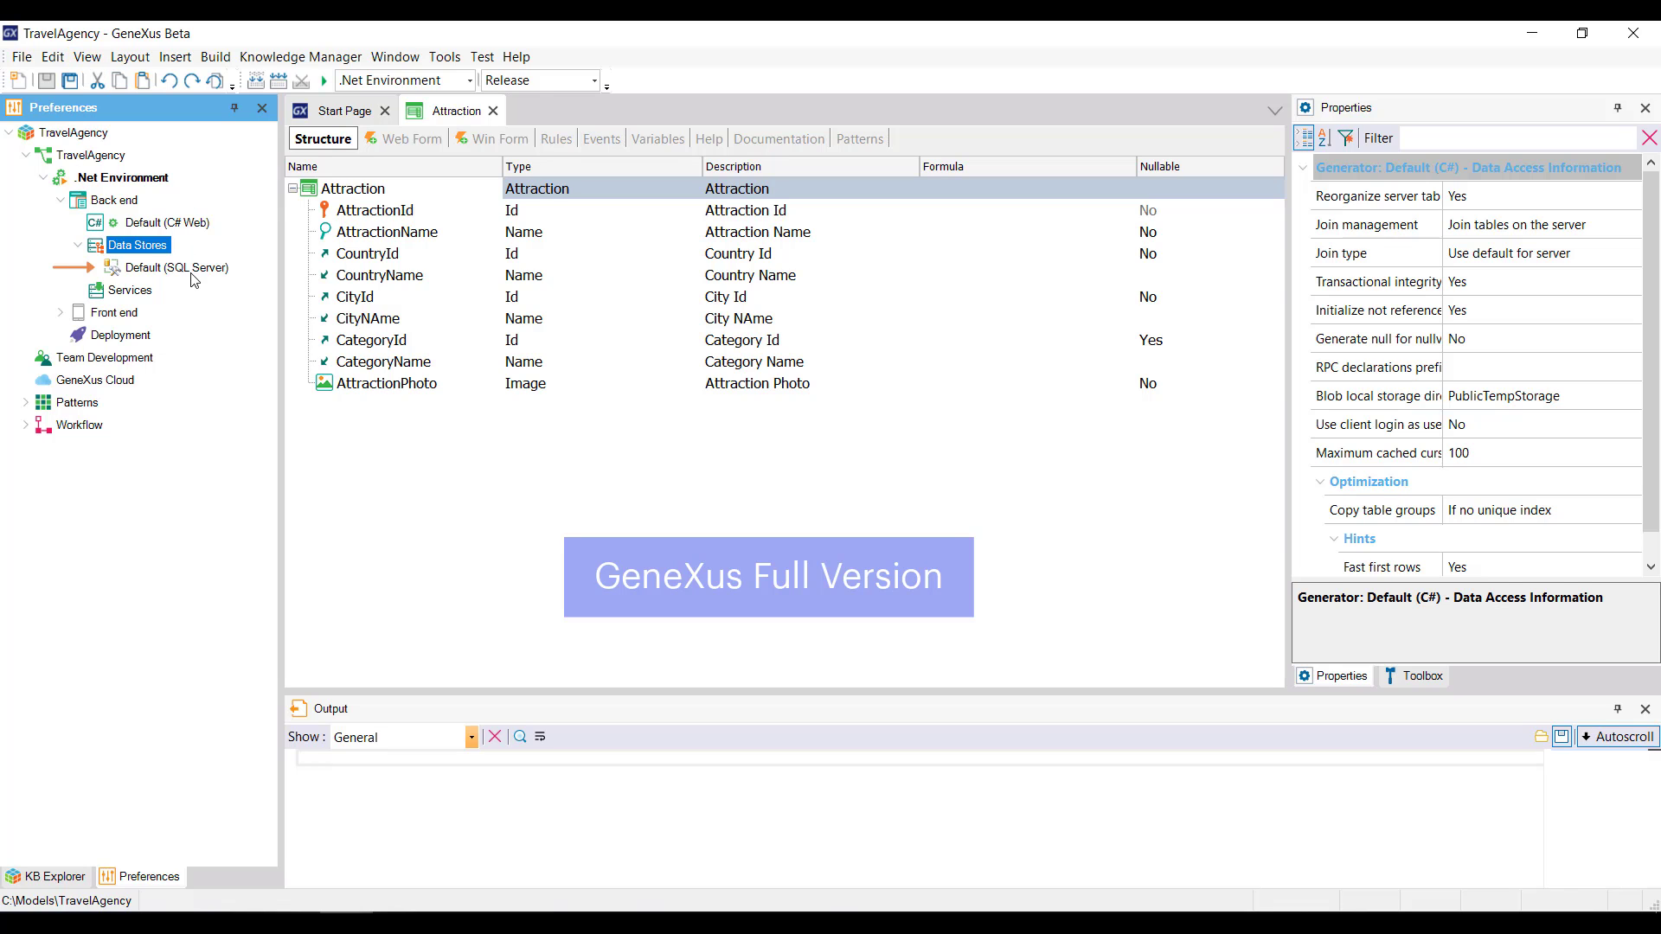
{"action": "left_click", "coordinate": [182, 268]}
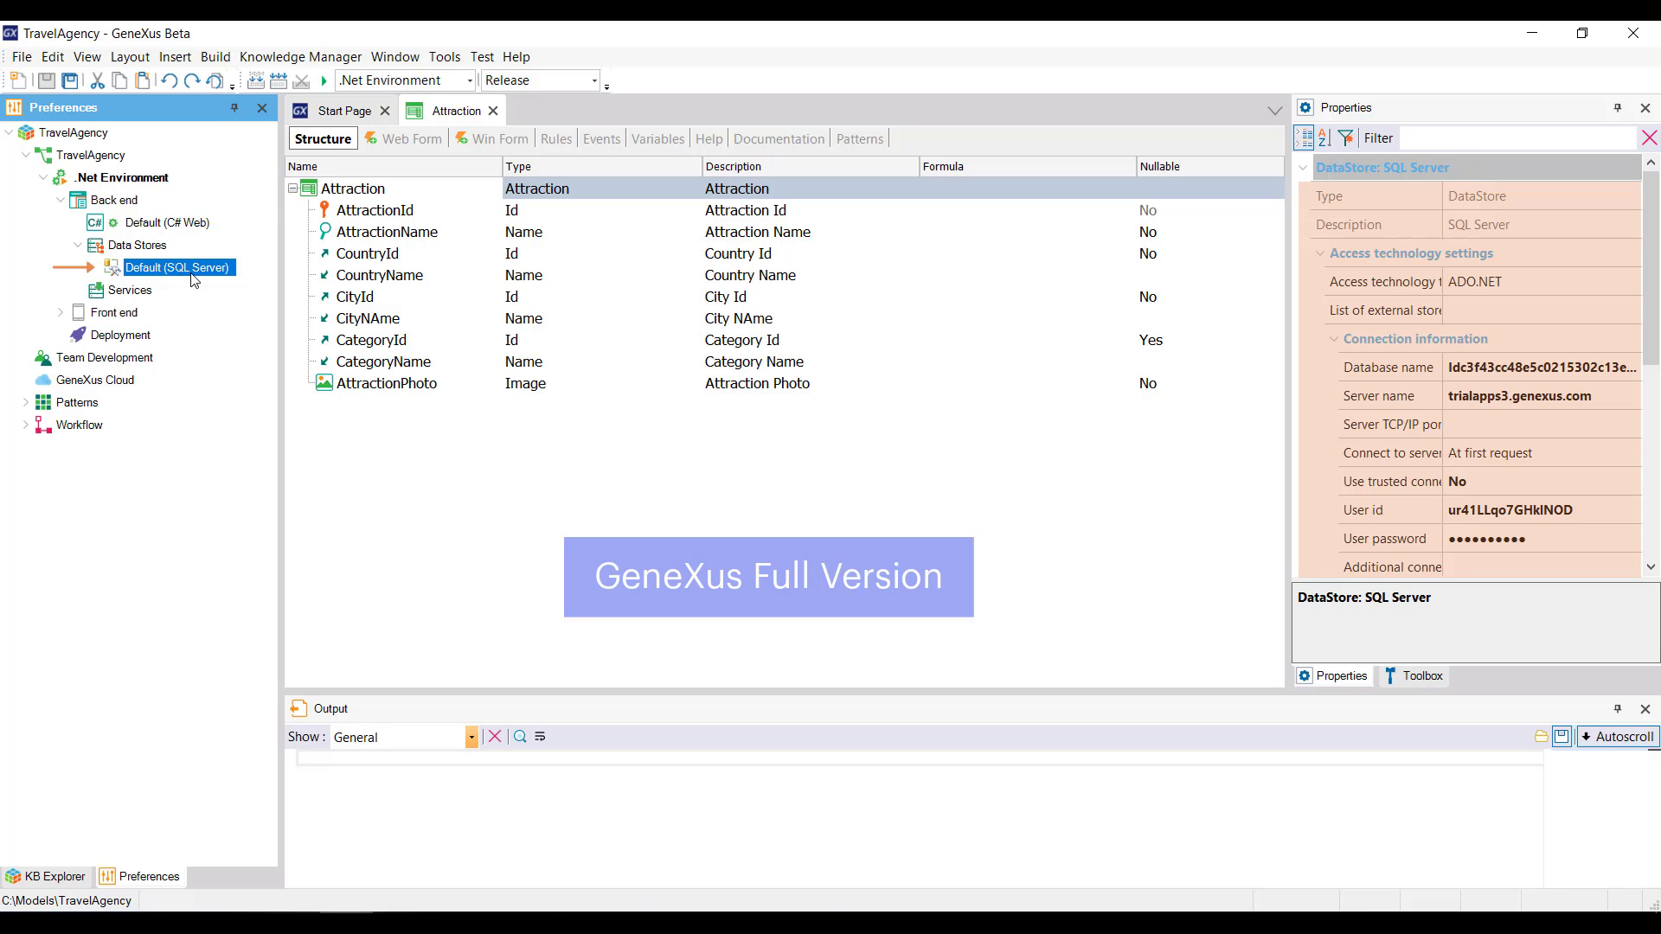
{"action": "left_click", "coordinate": [130, 291]}
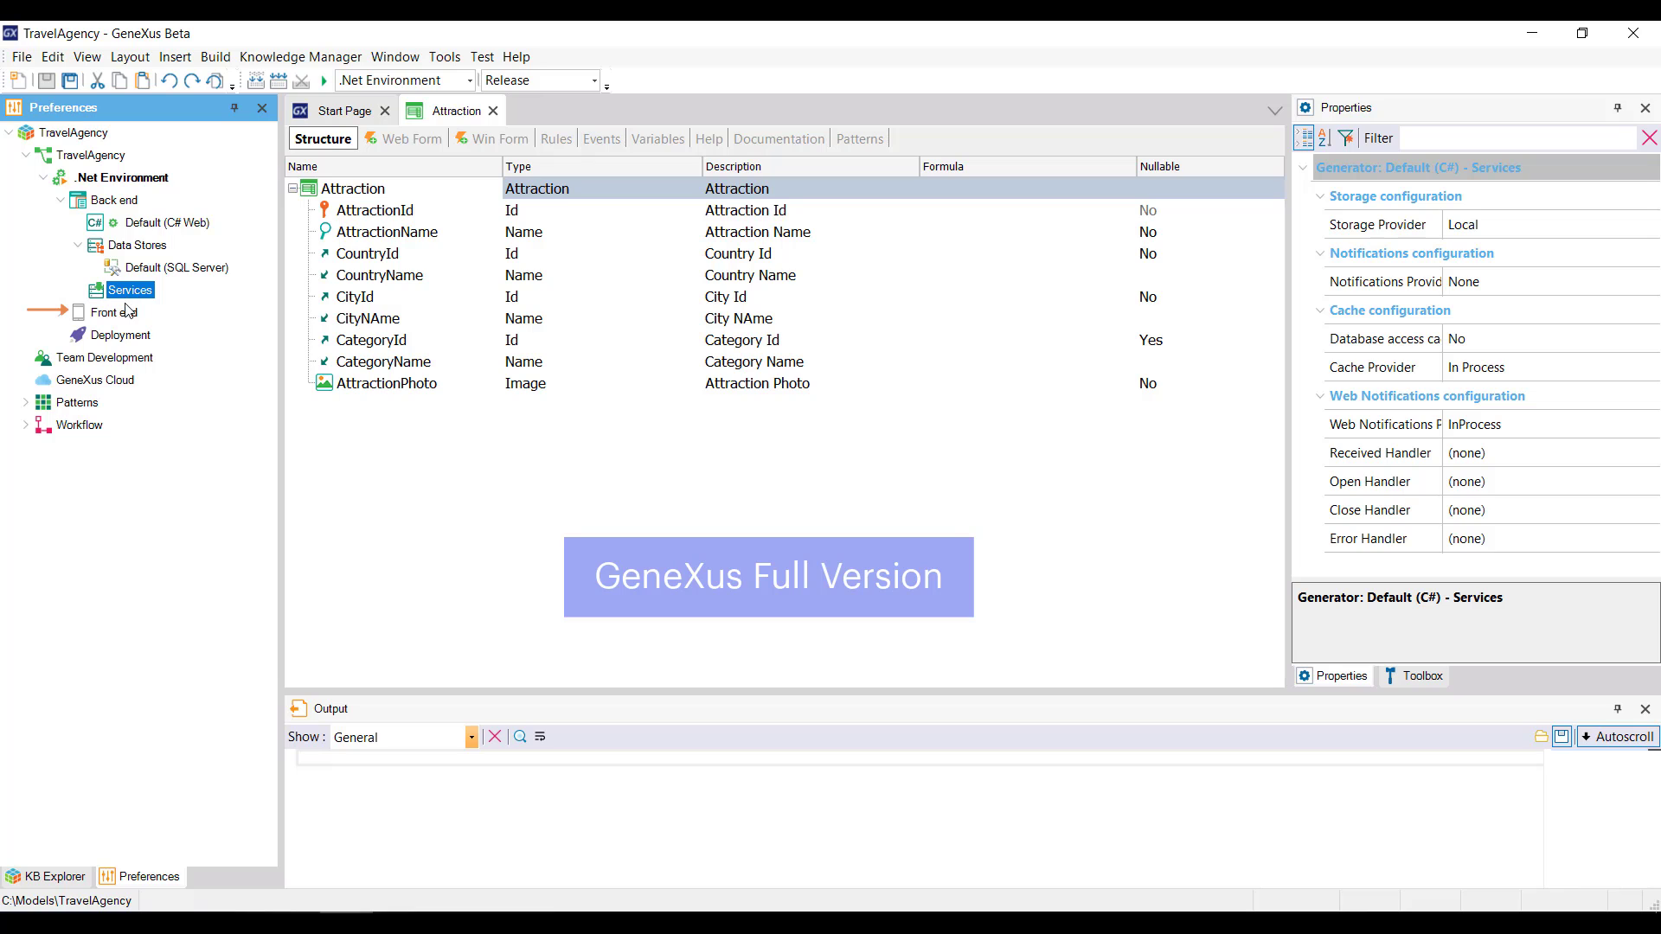
{"action": "double_click", "coordinate": [116, 314]}
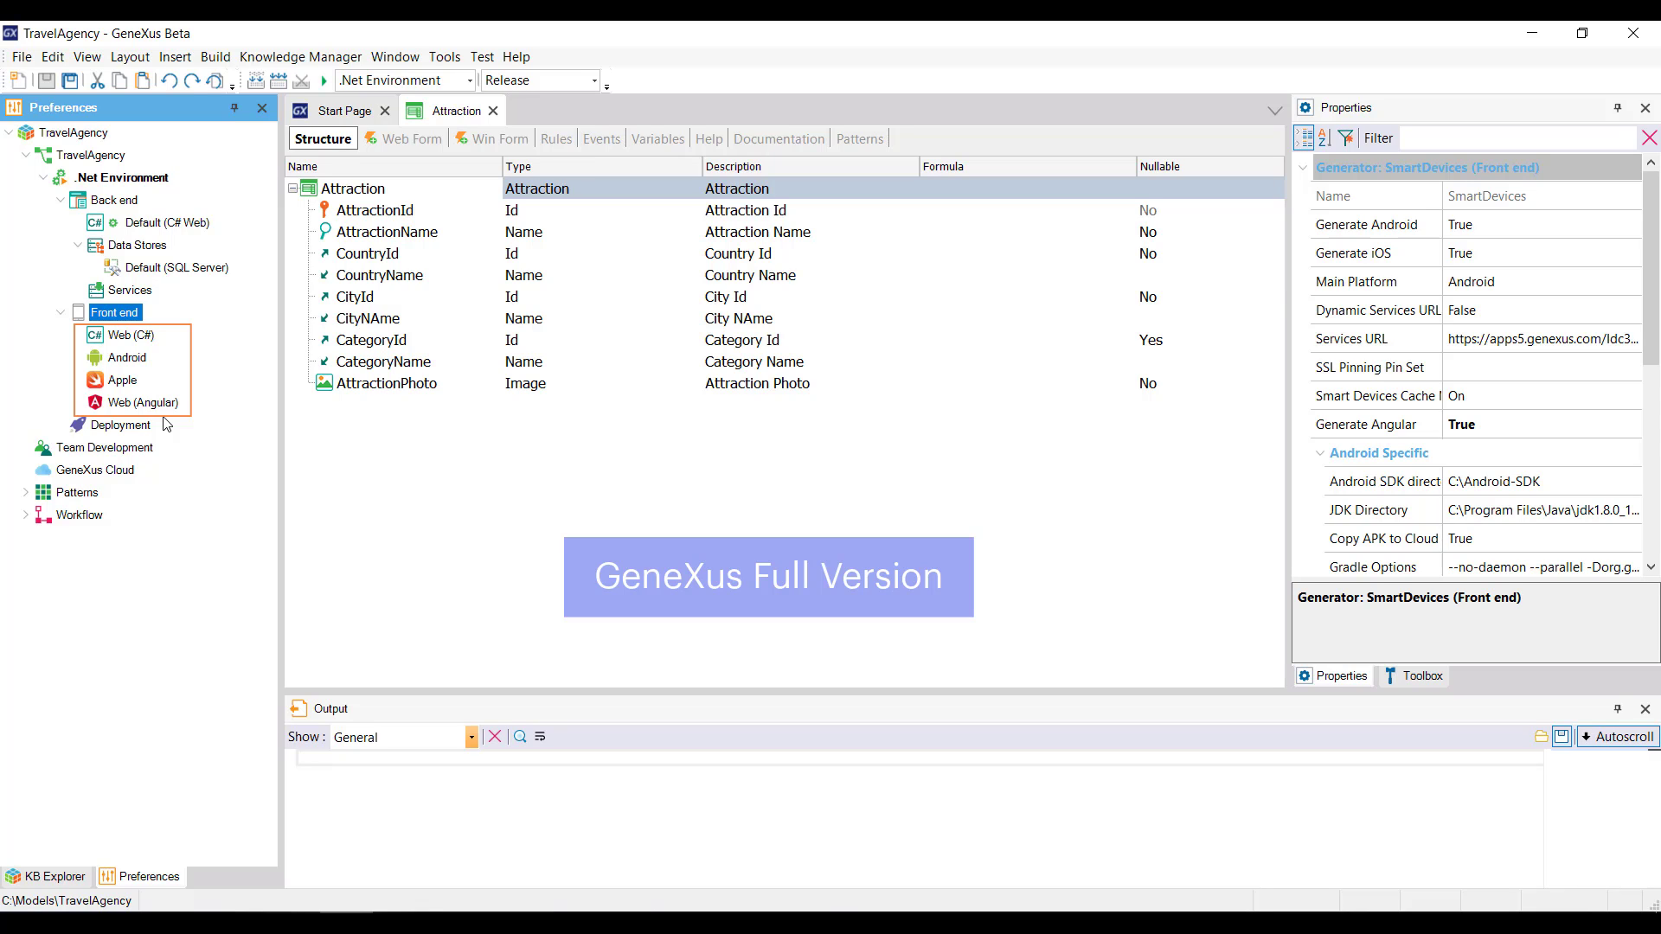
{"action": "left_click", "coordinate": [141, 427]}
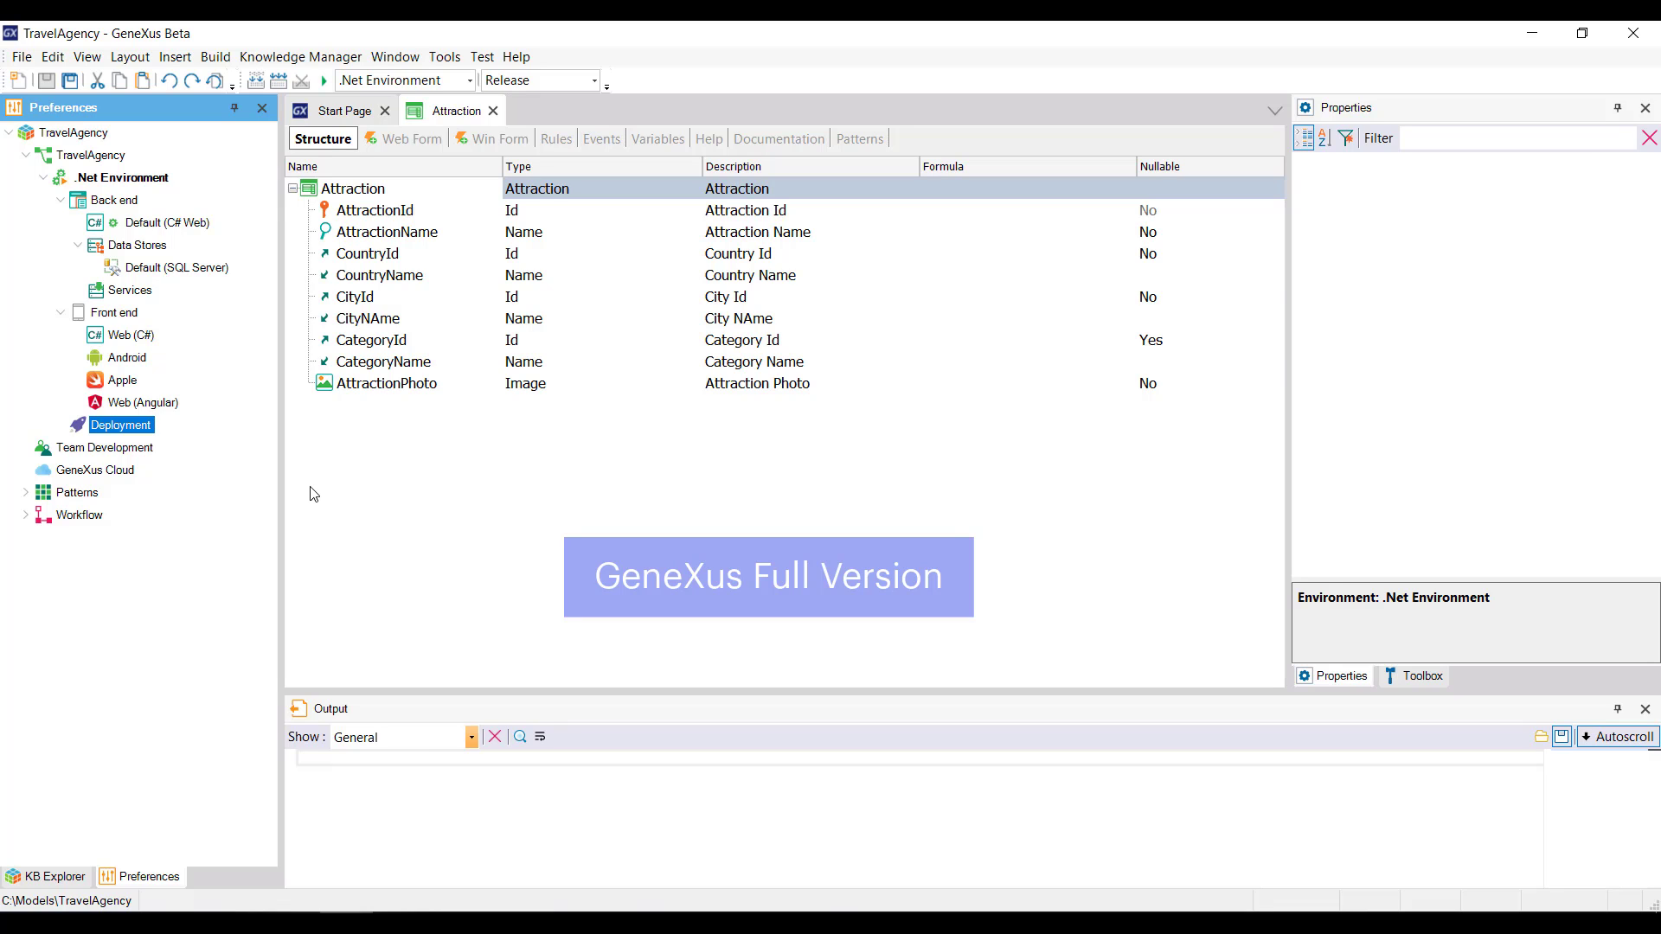
Start a new environment from the .Net Environment and name it ProductionEnvironment.
{"action": "left_click", "coordinate": [146, 188]}
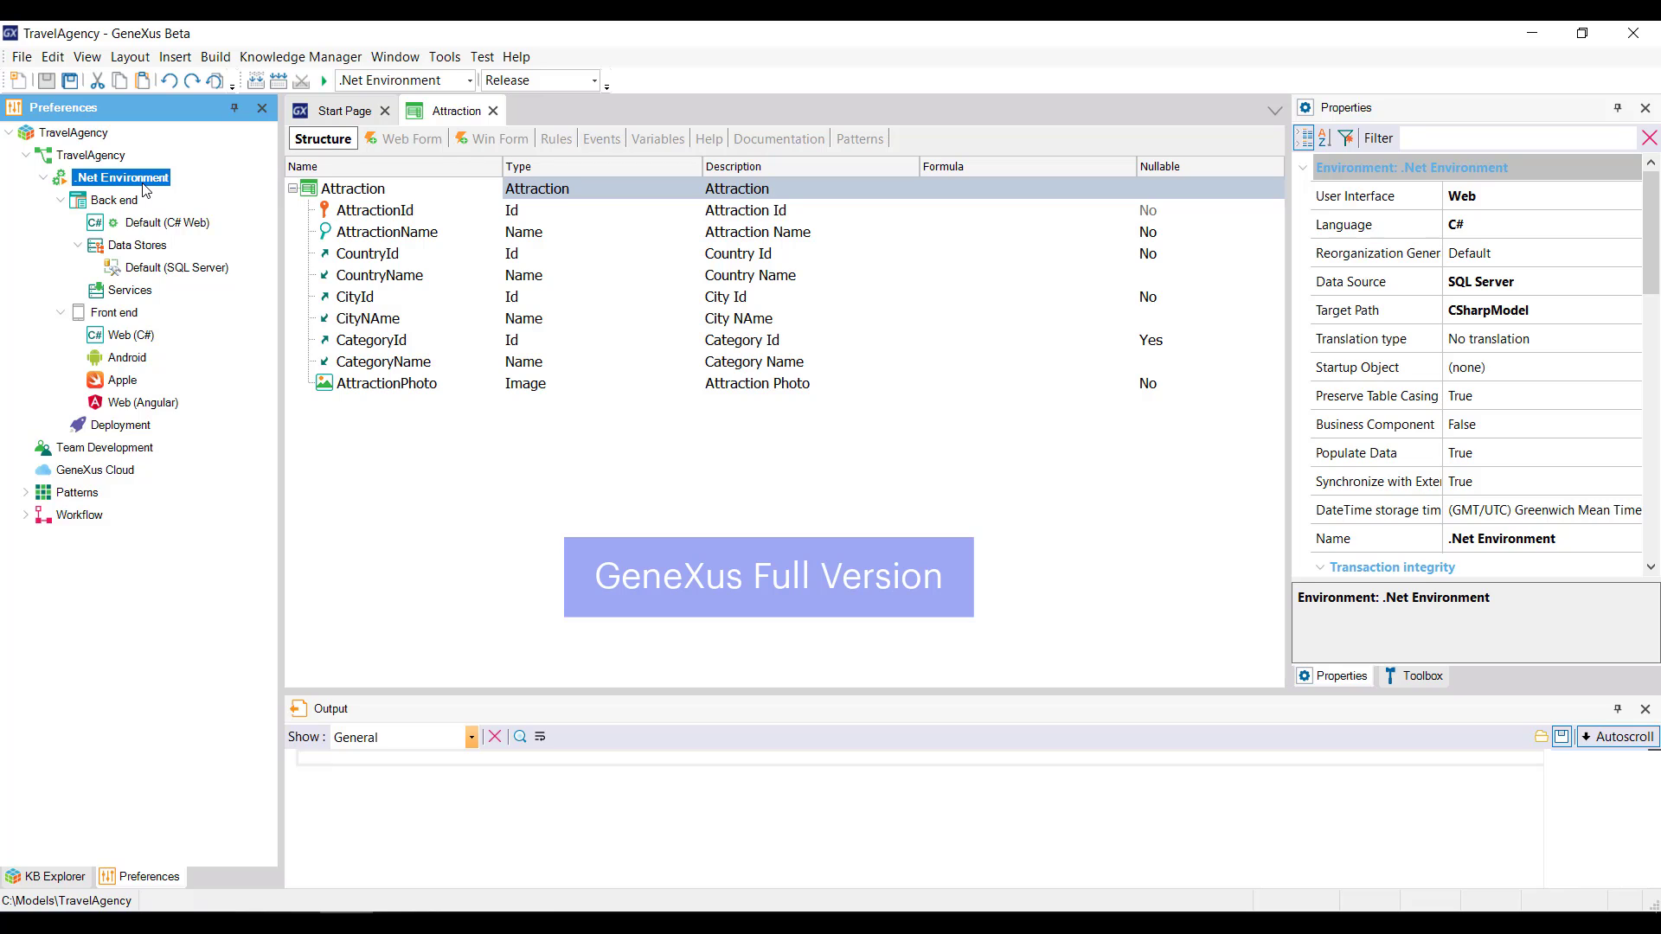
{"action": "right_click", "coordinate": [145, 189]}
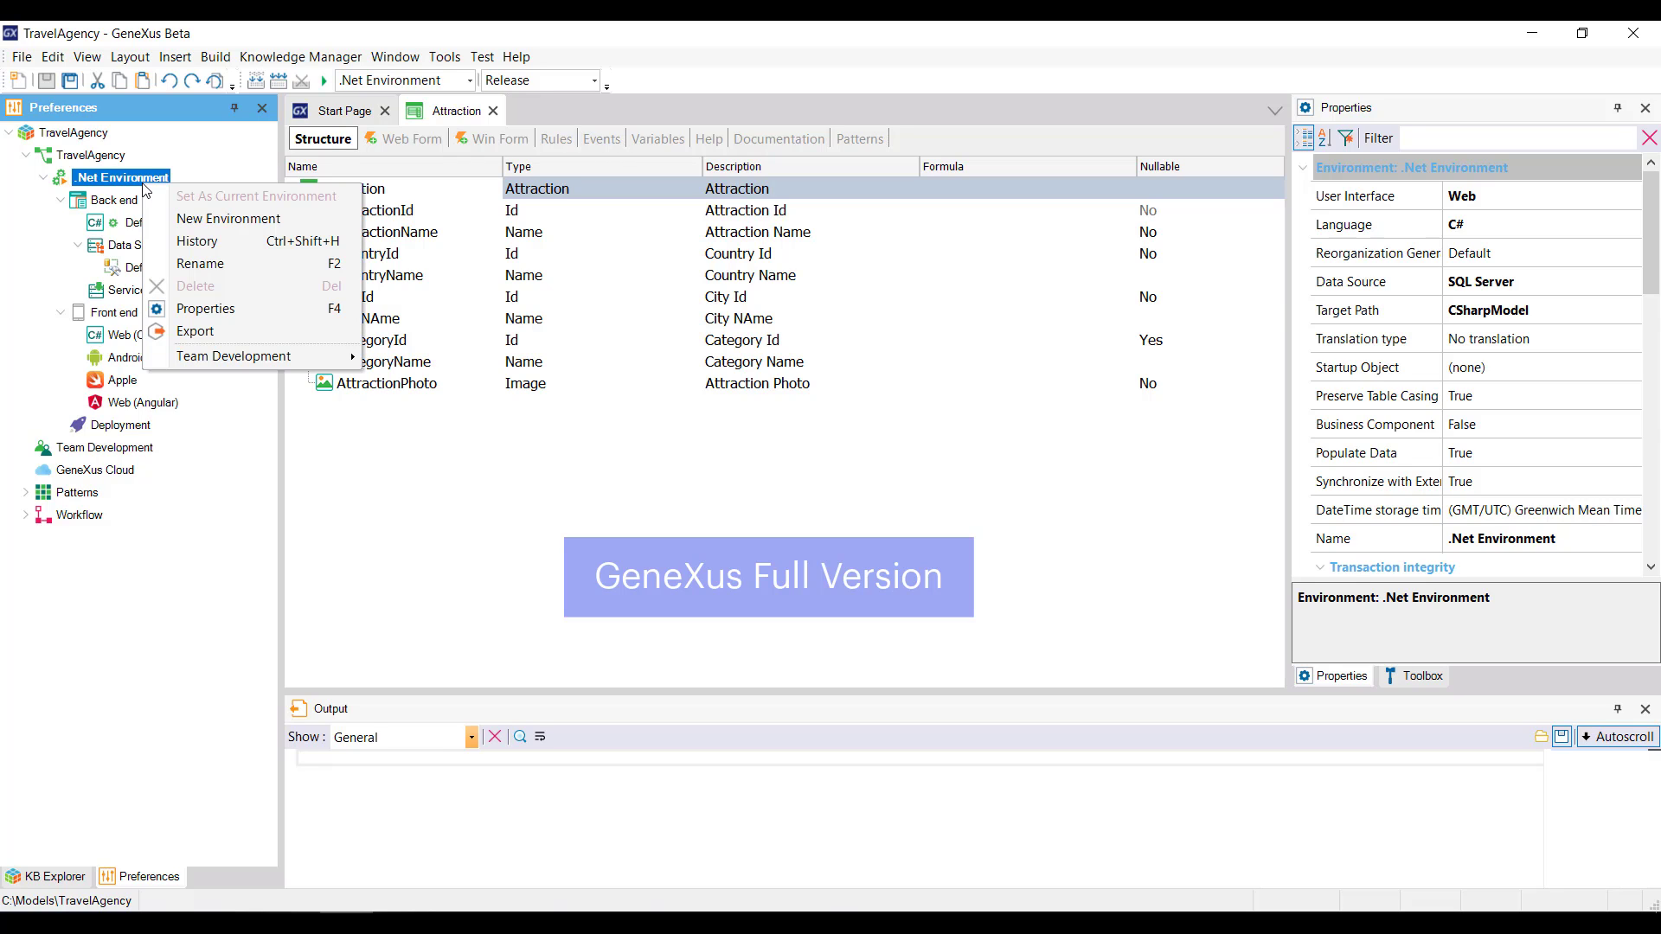
{"action": "left_click", "coordinate": [238, 223]}
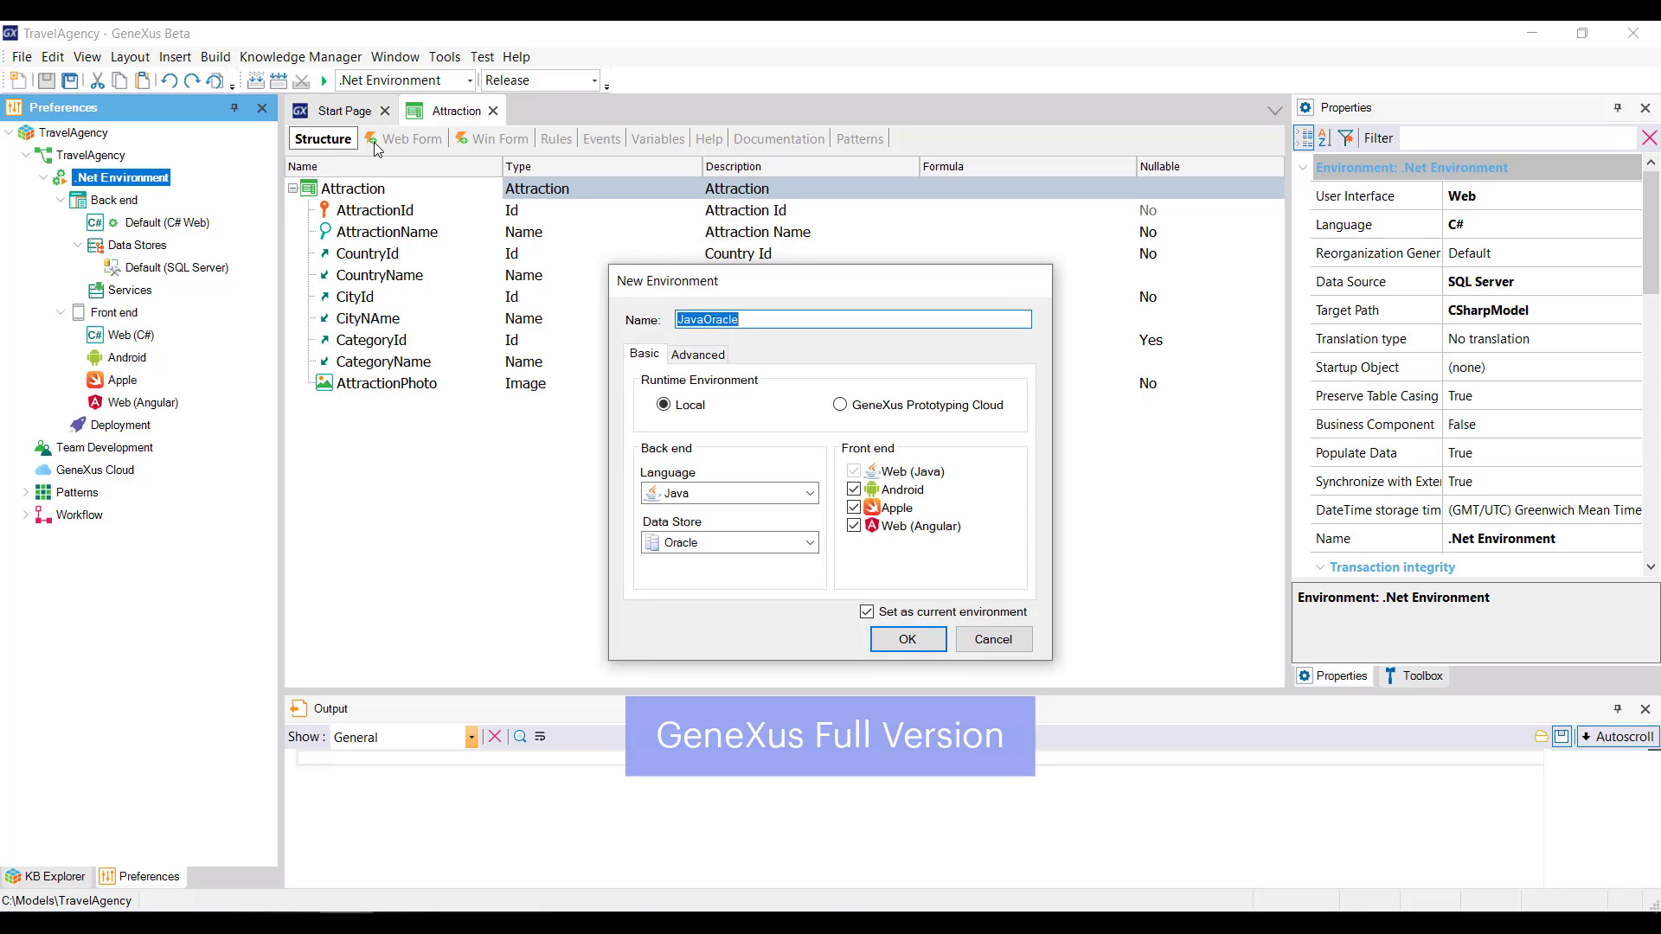
{"action": "type", "text": "ProductionEnvironment"}
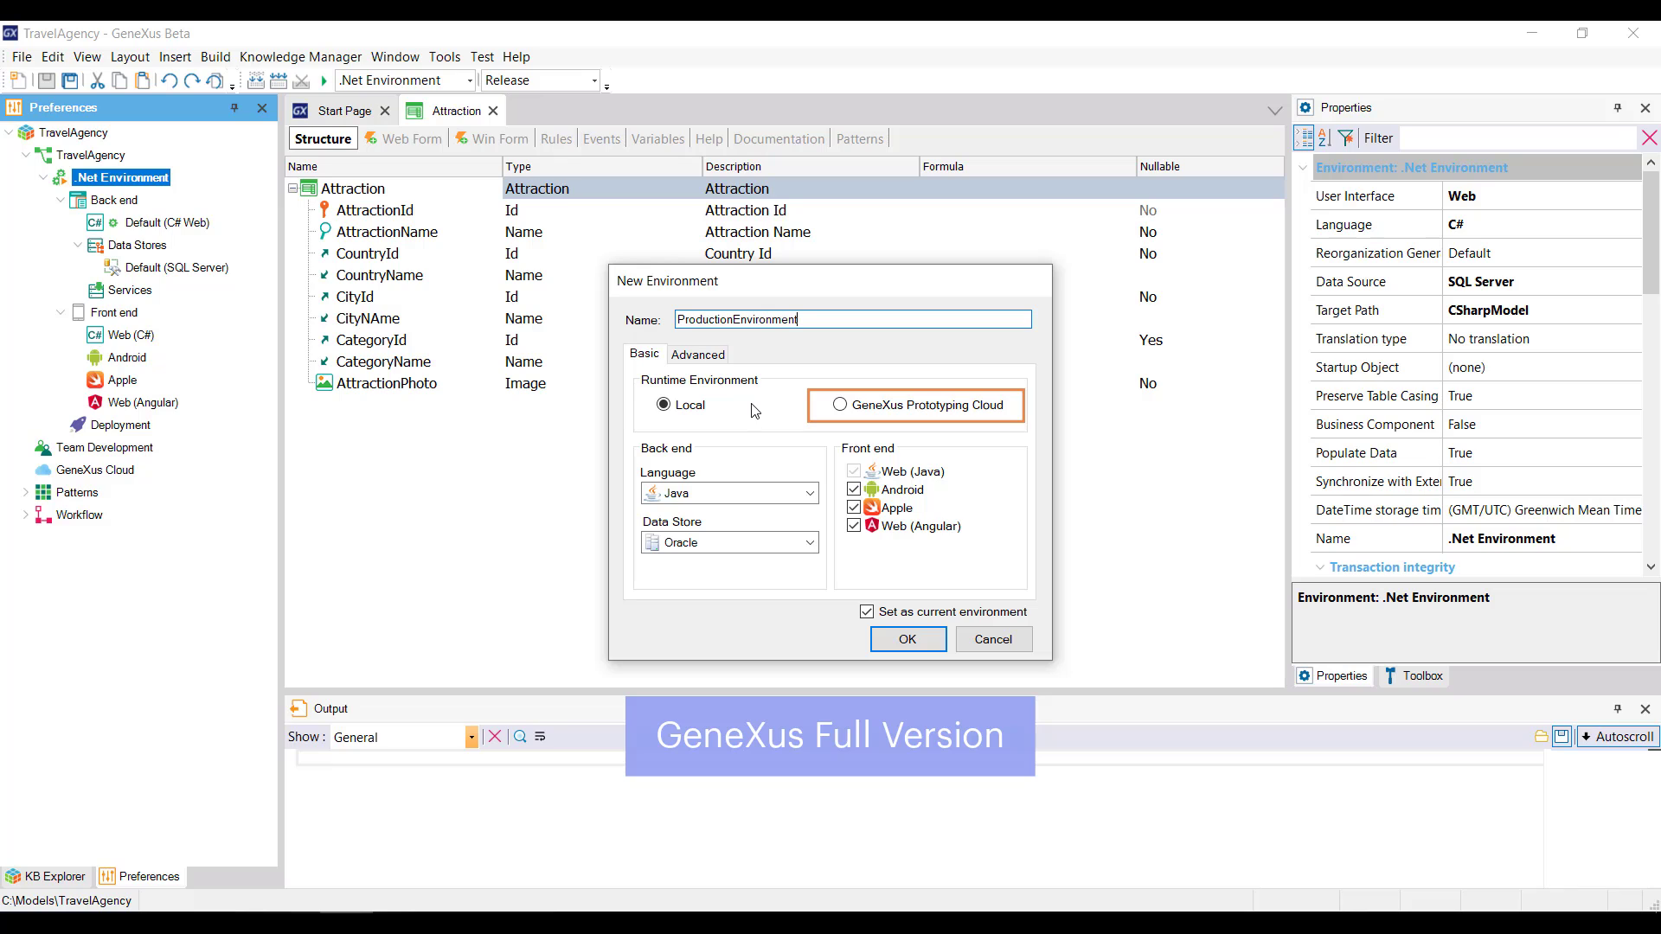
Choose C# as language and SQL Server as data store, switch the runtime to GeneXus Prototyping Cloud, and create the environment.
{"action": "left_click", "coordinate": [808, 493]}
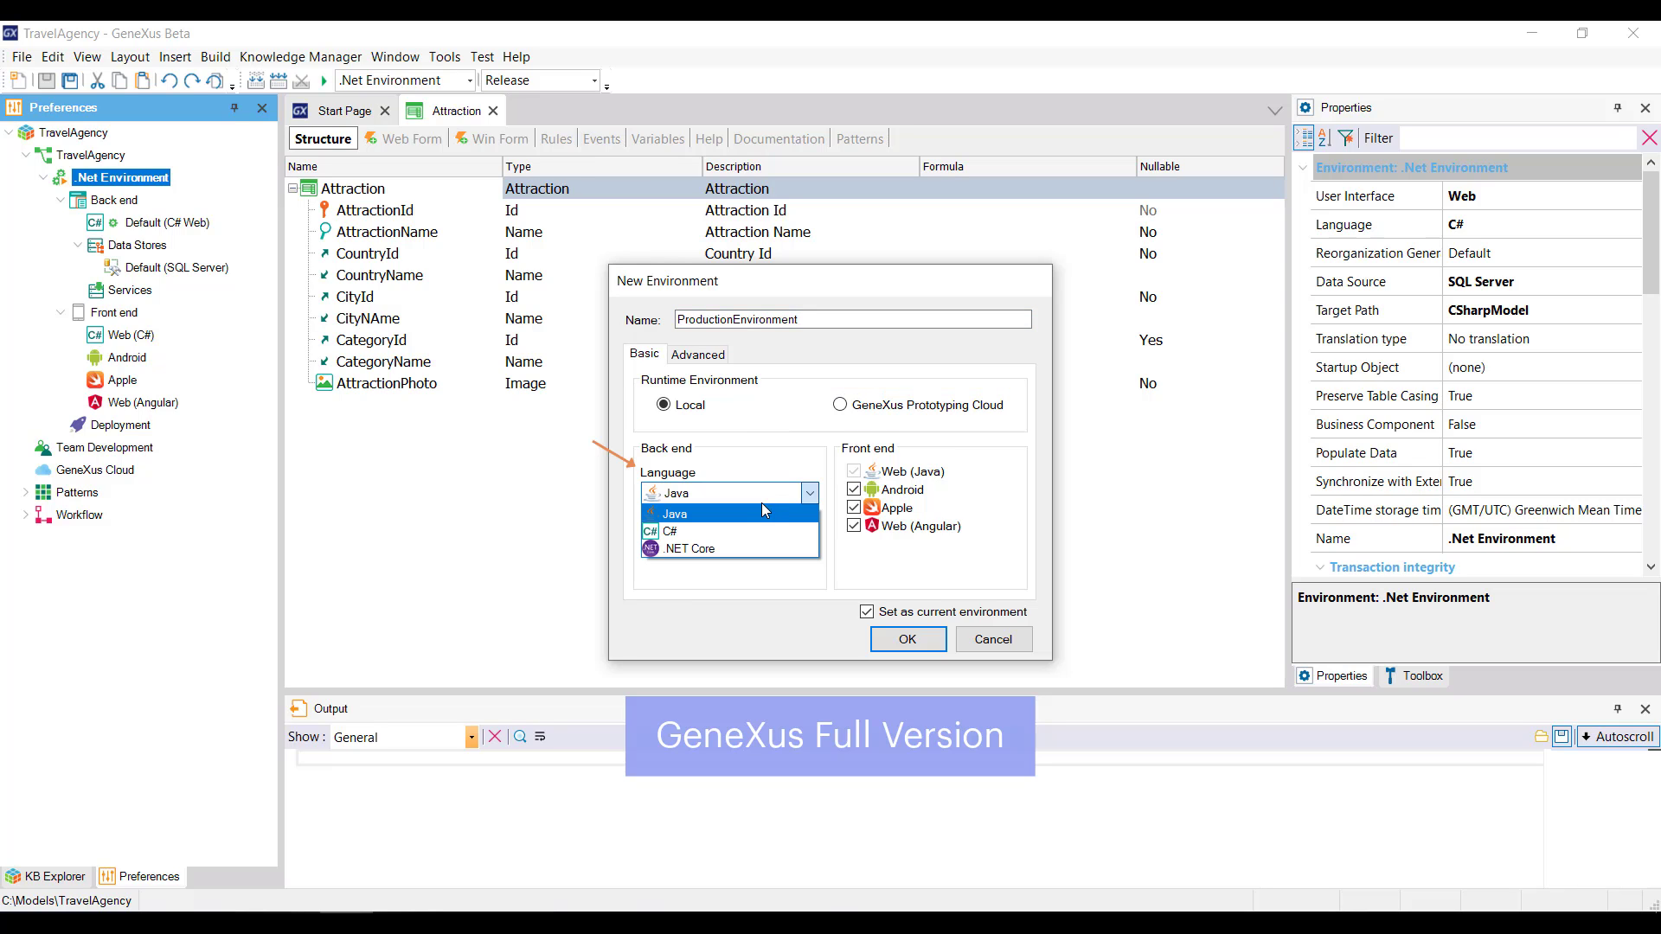
{"action": "left_click", "coordinate": [752, 531]}
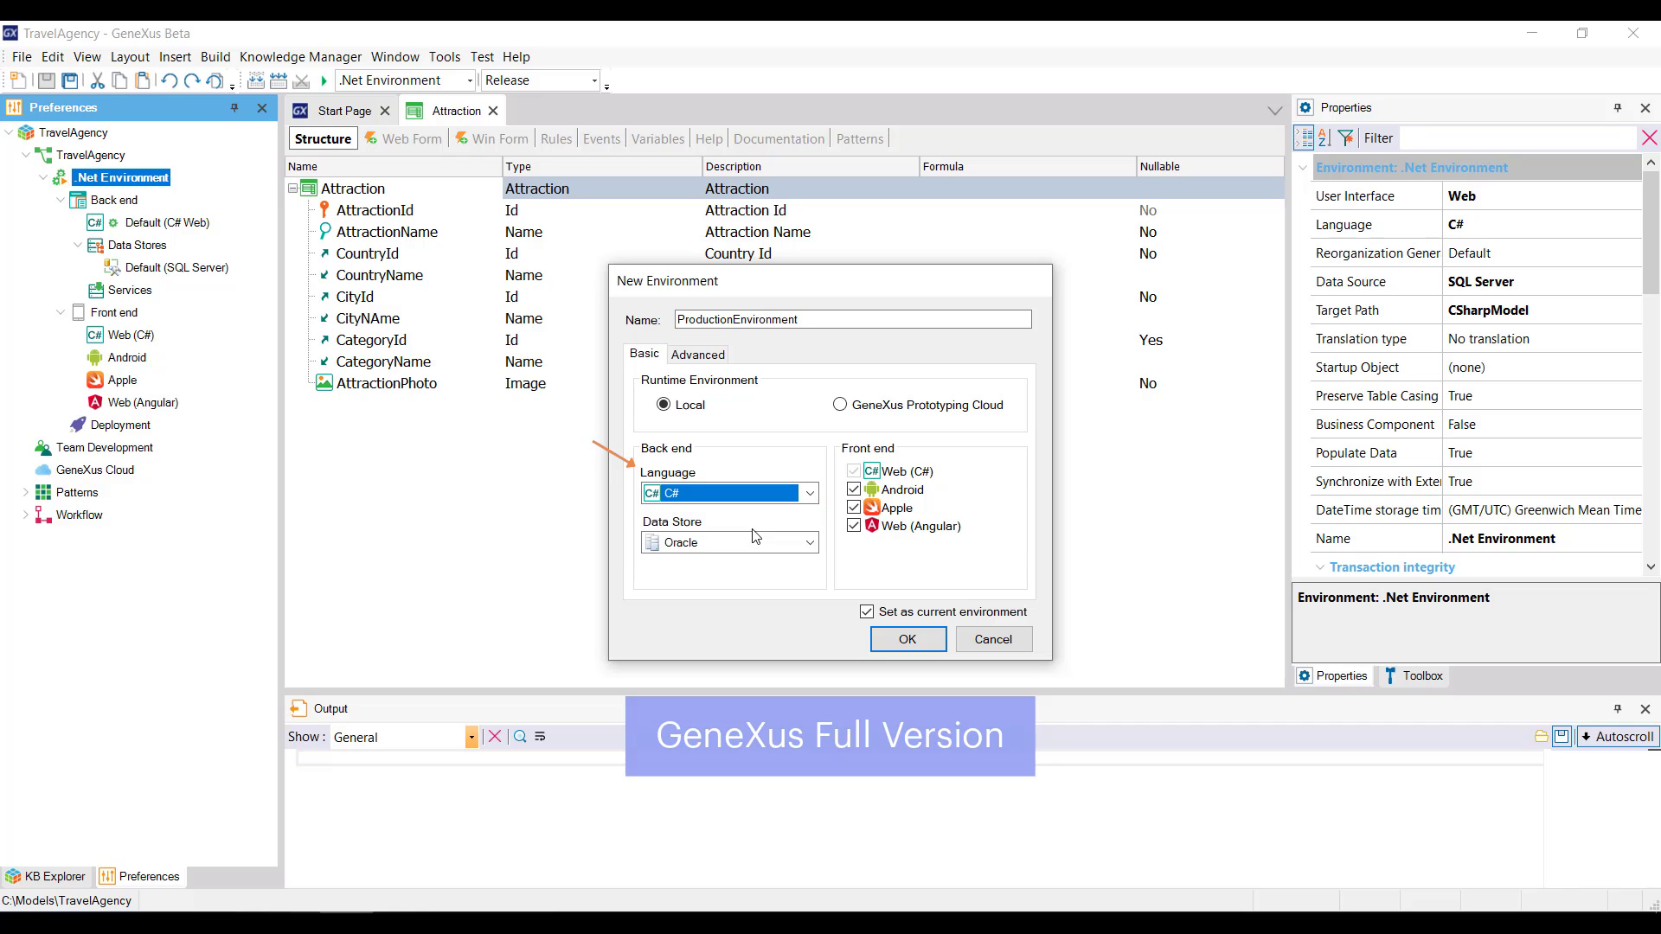
{"action": "left_click", "coordinate": [807, 543]}
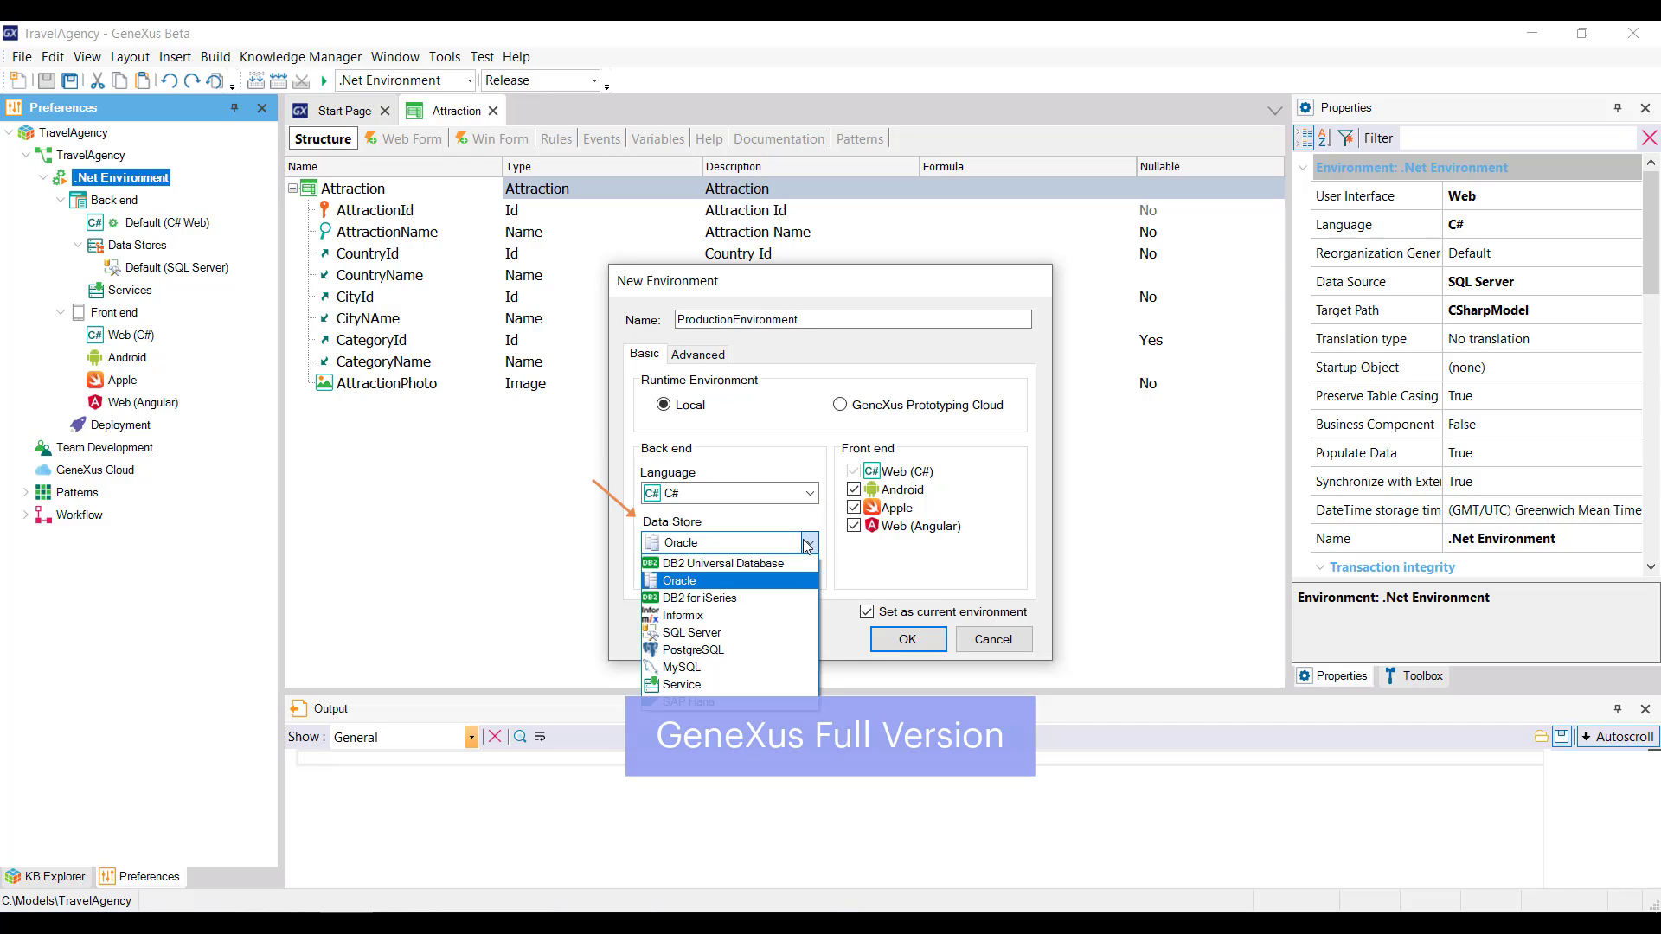
{"action": "left_click", "coordinate": [696, 633]}
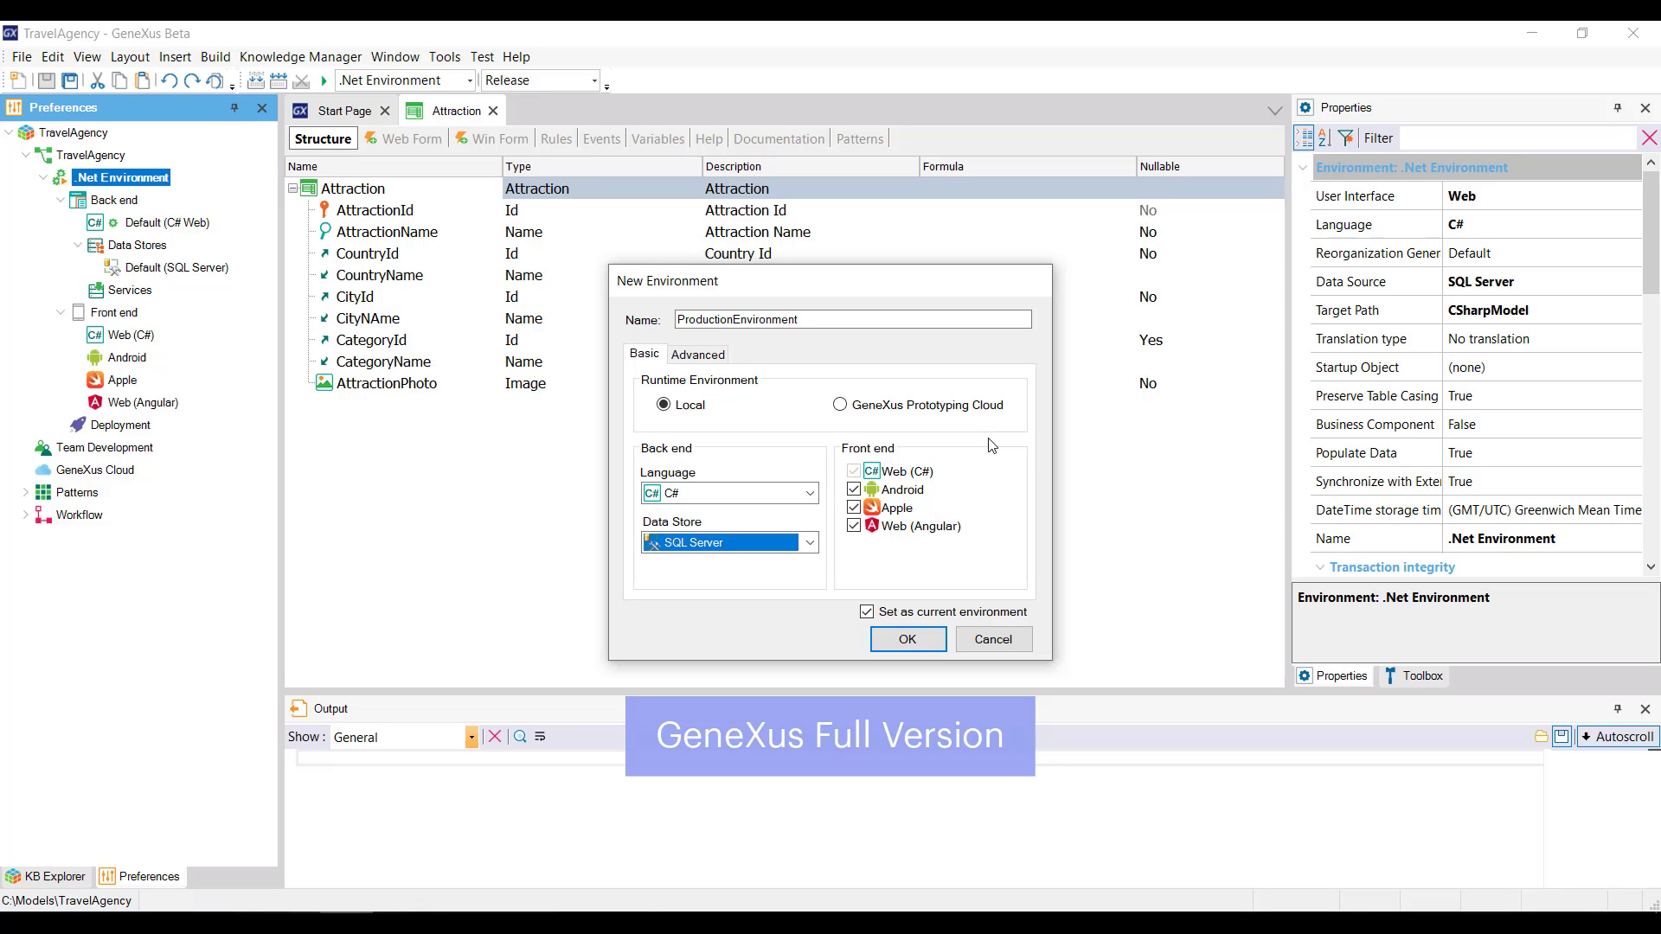
{"action": "left_click", "coordinate": [870, 407]}
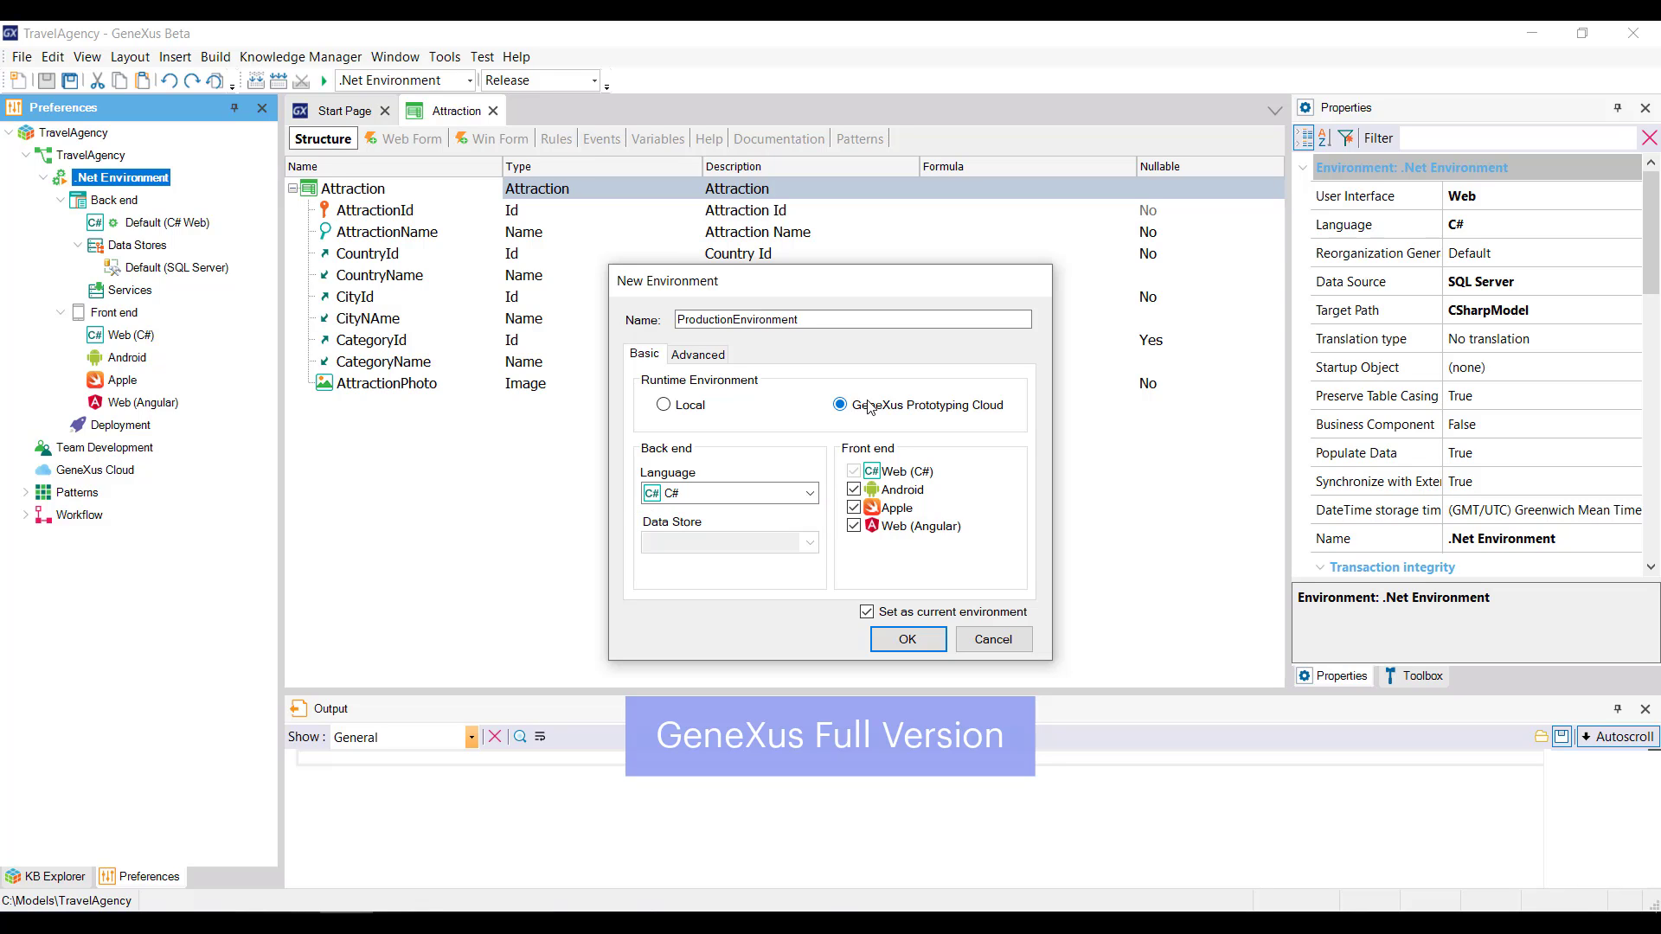
{"action": "left_click", "coordinate": [909, 640]}
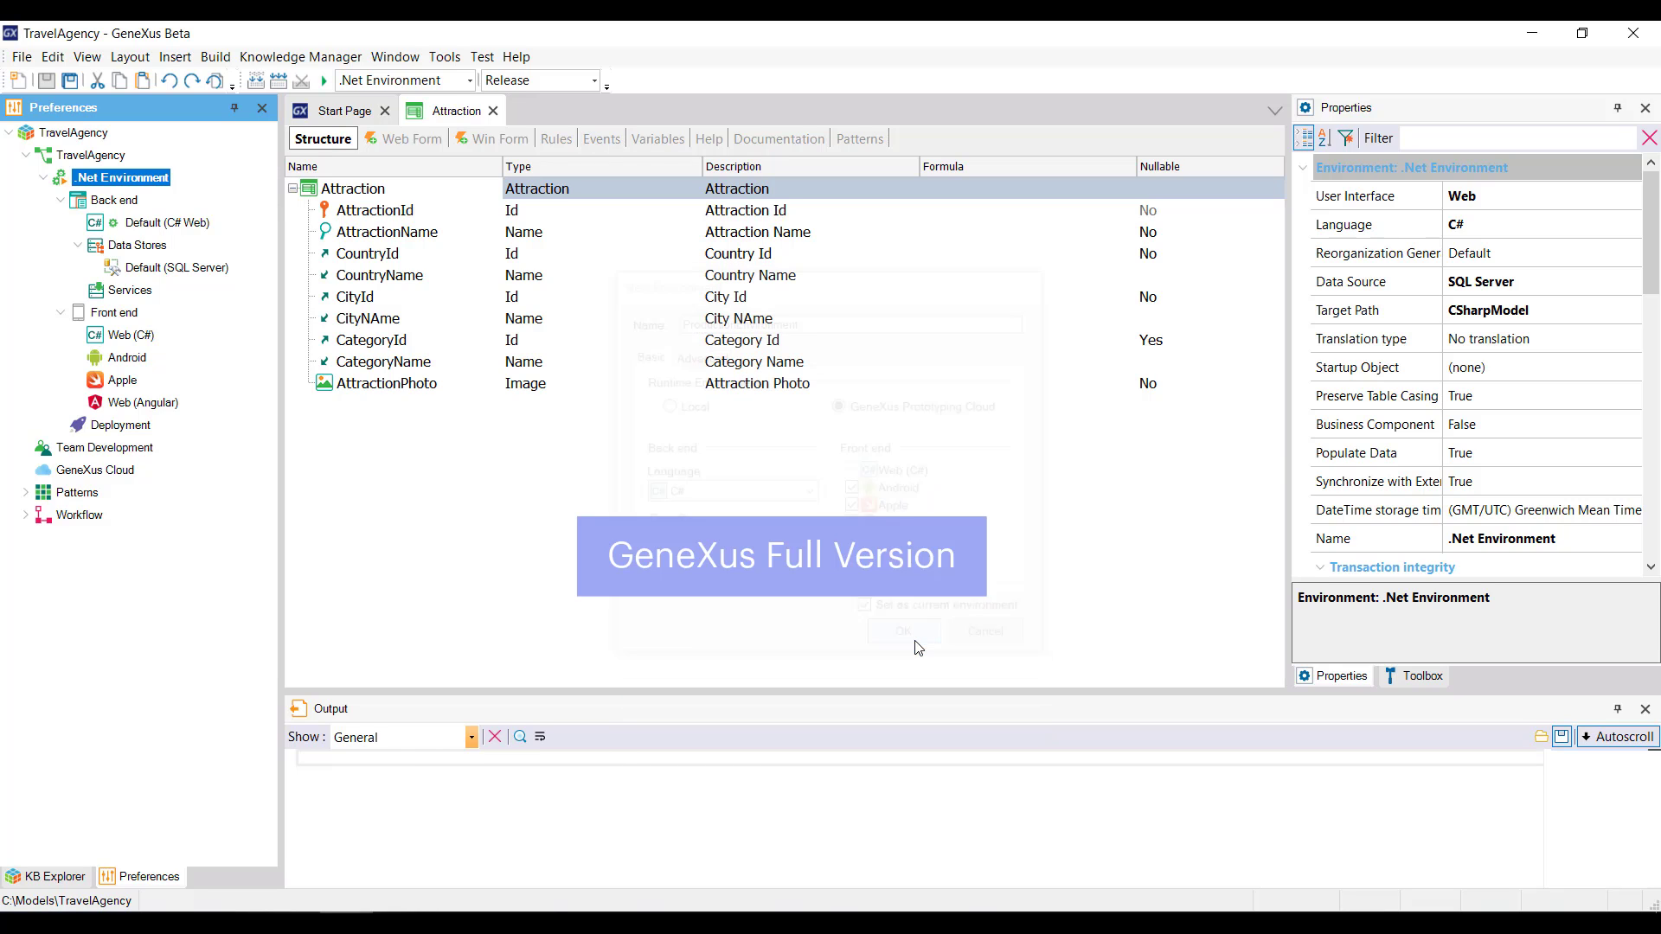
Set the .Net Environment back as the current environment of the TravelAgency knowledge base.
{"action": "double_click", "coordinate": [138, 180]}
{"action": "left_click", "coordinate": [232, 338]}
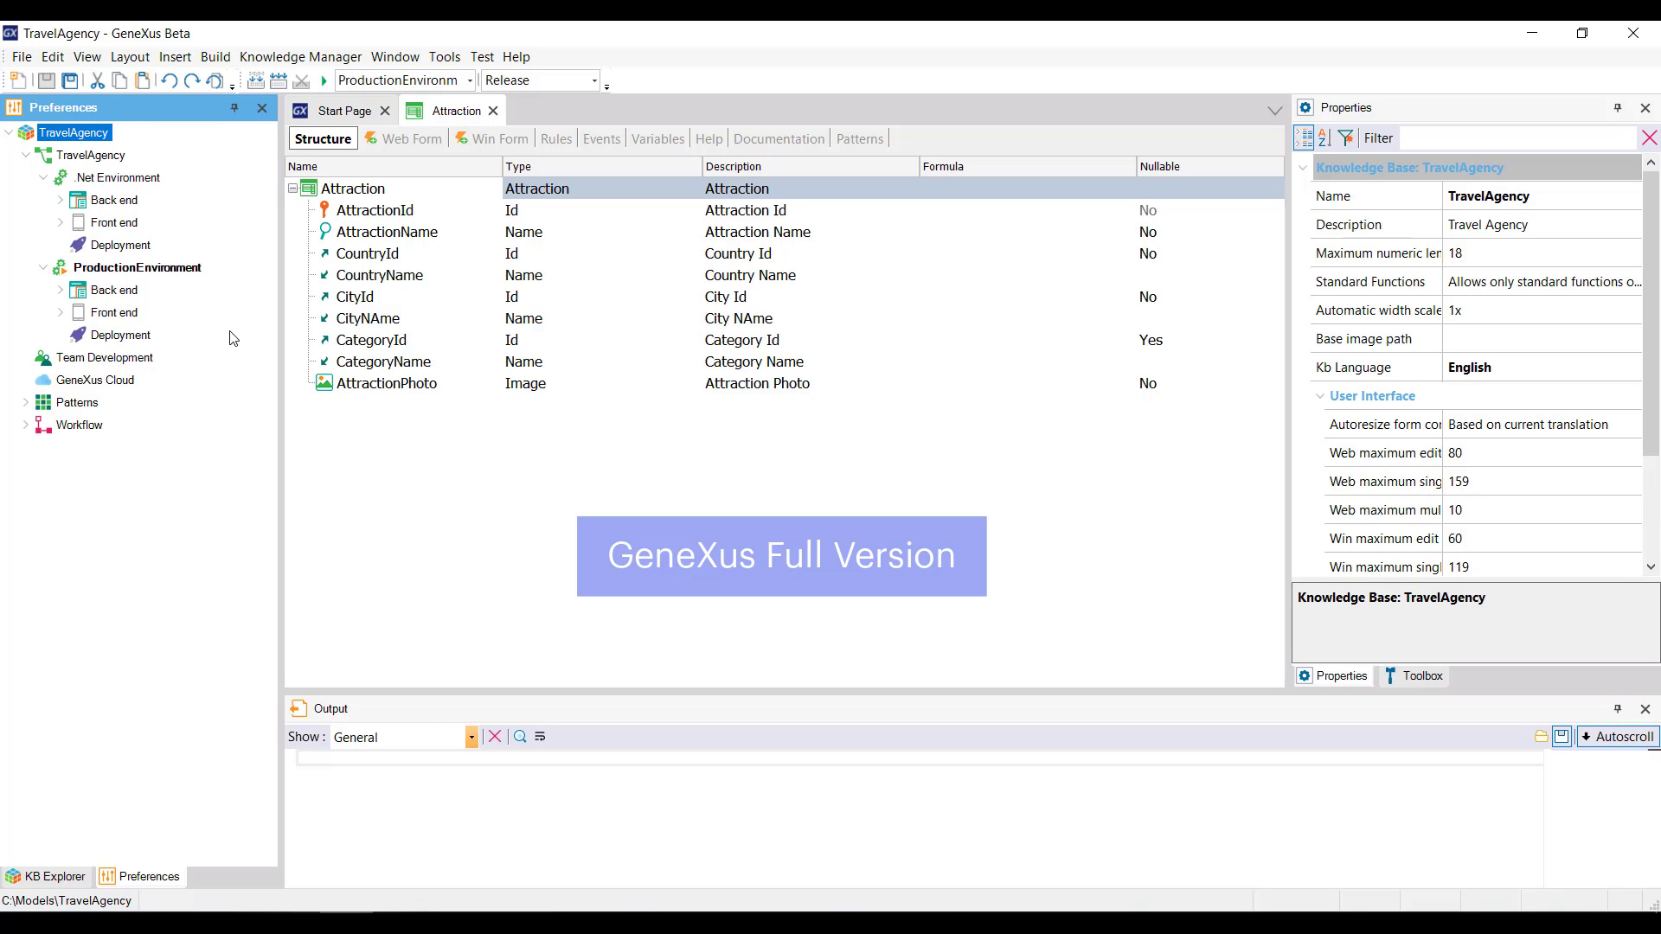
{"action": "left_click", "coordinate": [141, 184]}
{"action": "right_click", "coordinate": [140, 183]}
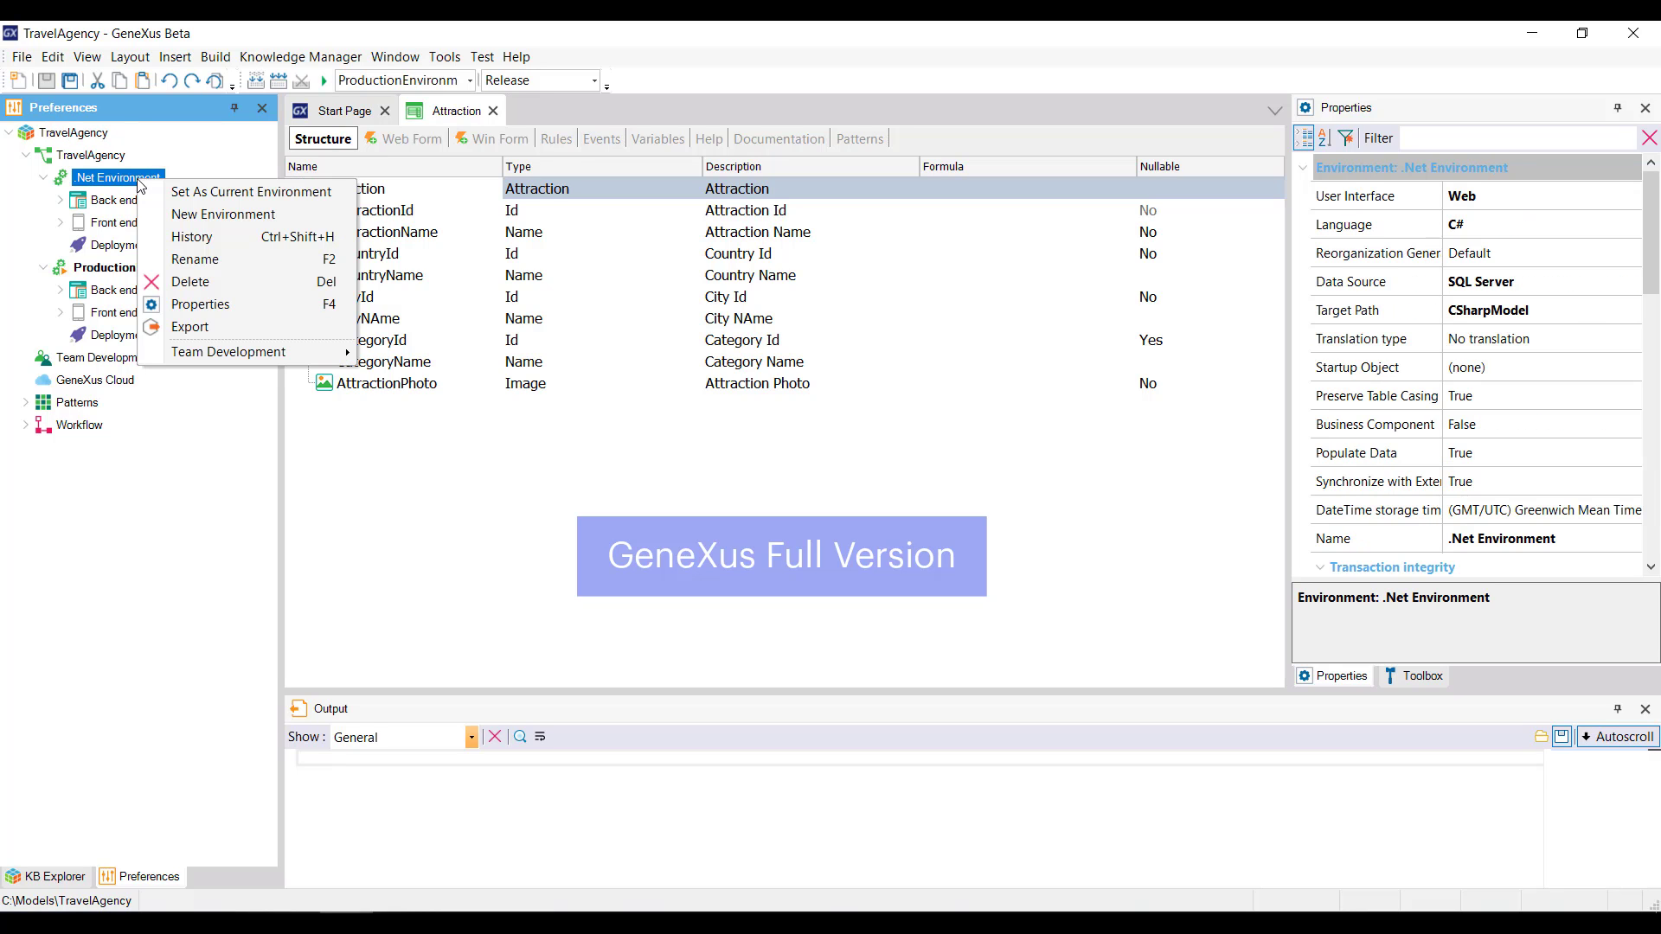
{"action": "left_click", "coordinate": [171, 192]}
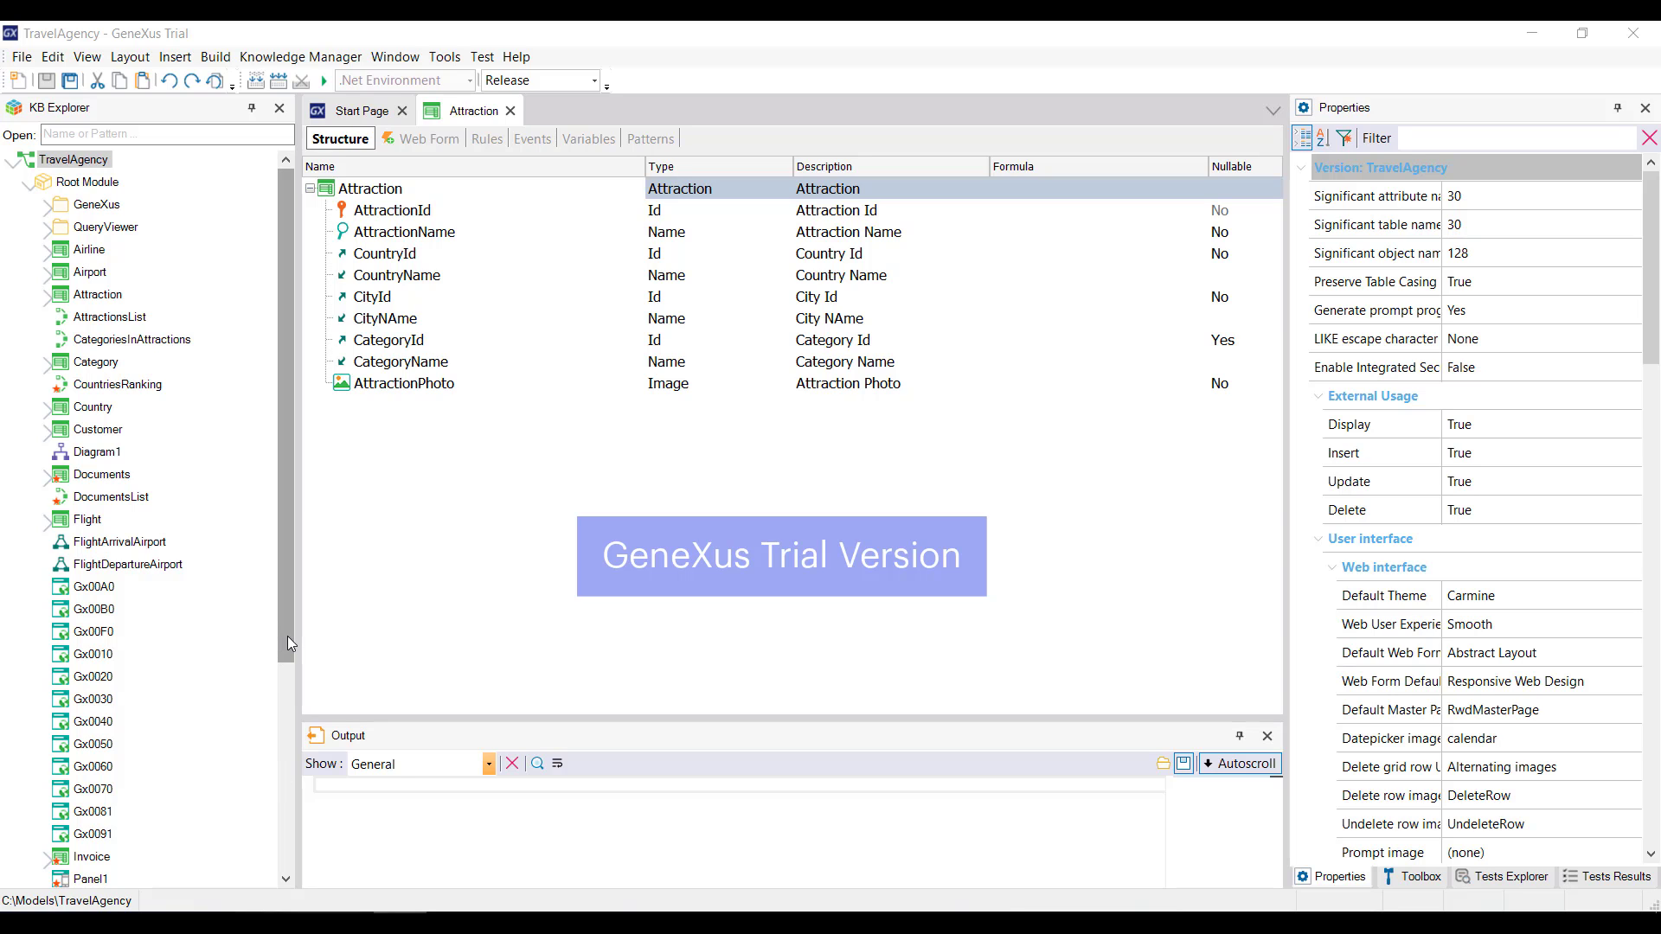
In GeneXus Trial, examine the Environment node's back end and front end contents and the actions available for the environment.
{"action": "left_click_drag", "start_coordinate": [287, 636], "coordinate": [331, 885]}
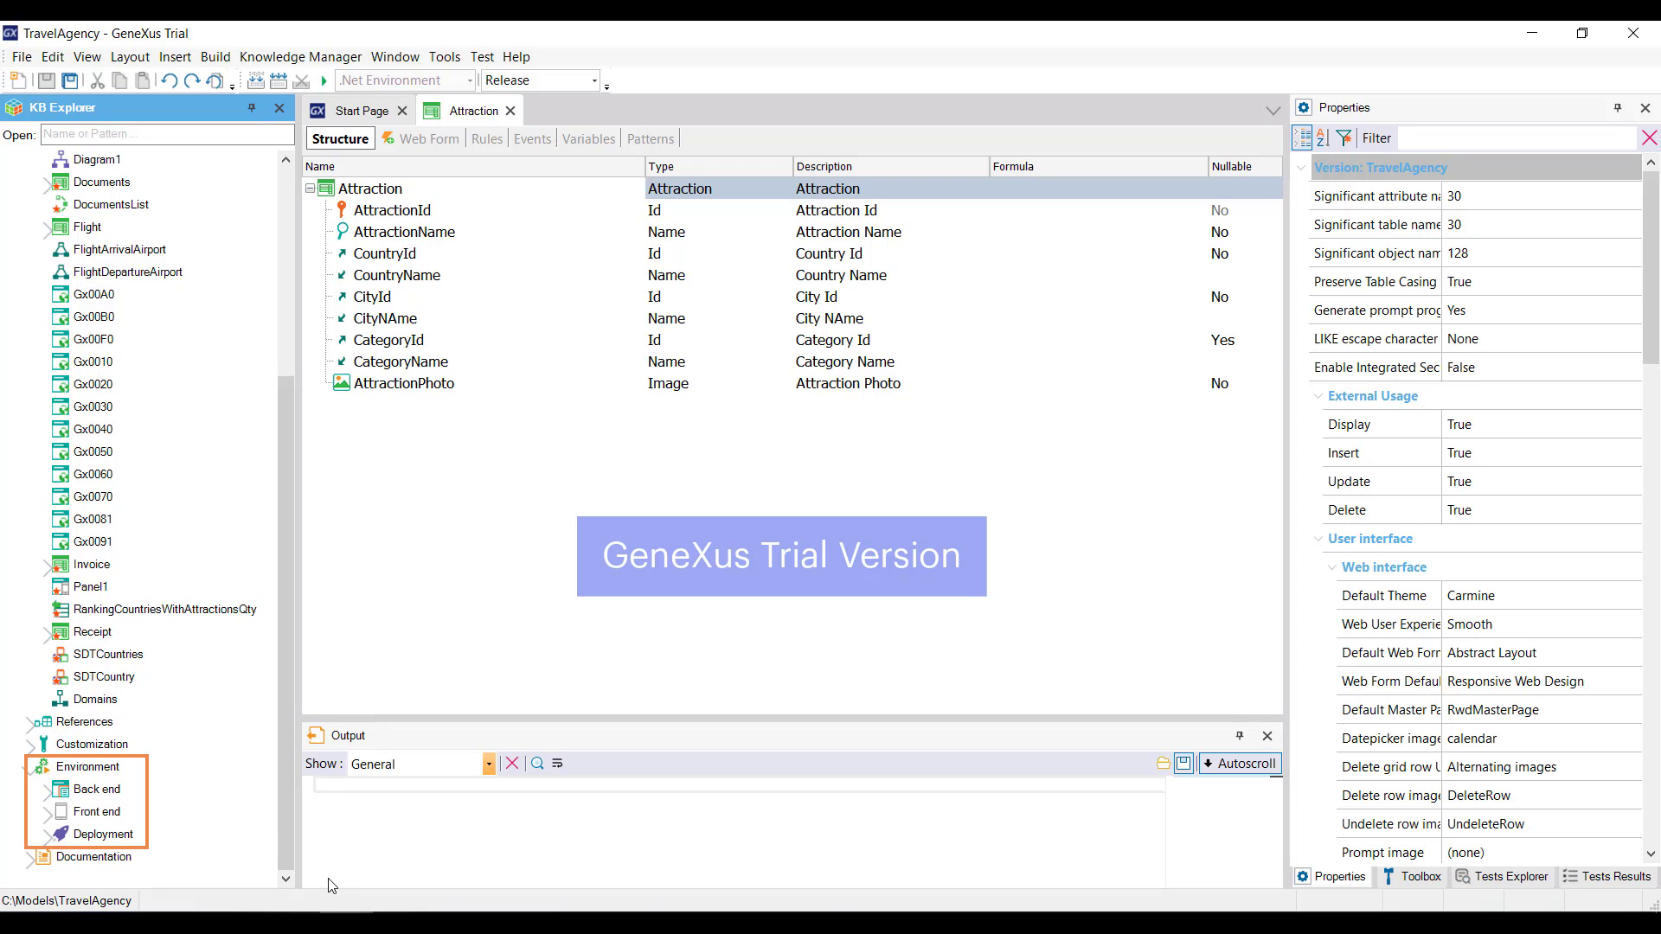
{"action": "double_click", "coordinate": [116, 791]}
{"action": "scroll", "coordinate": [141, 743], "scroll_direction": "down", "scroll_amount": 1}
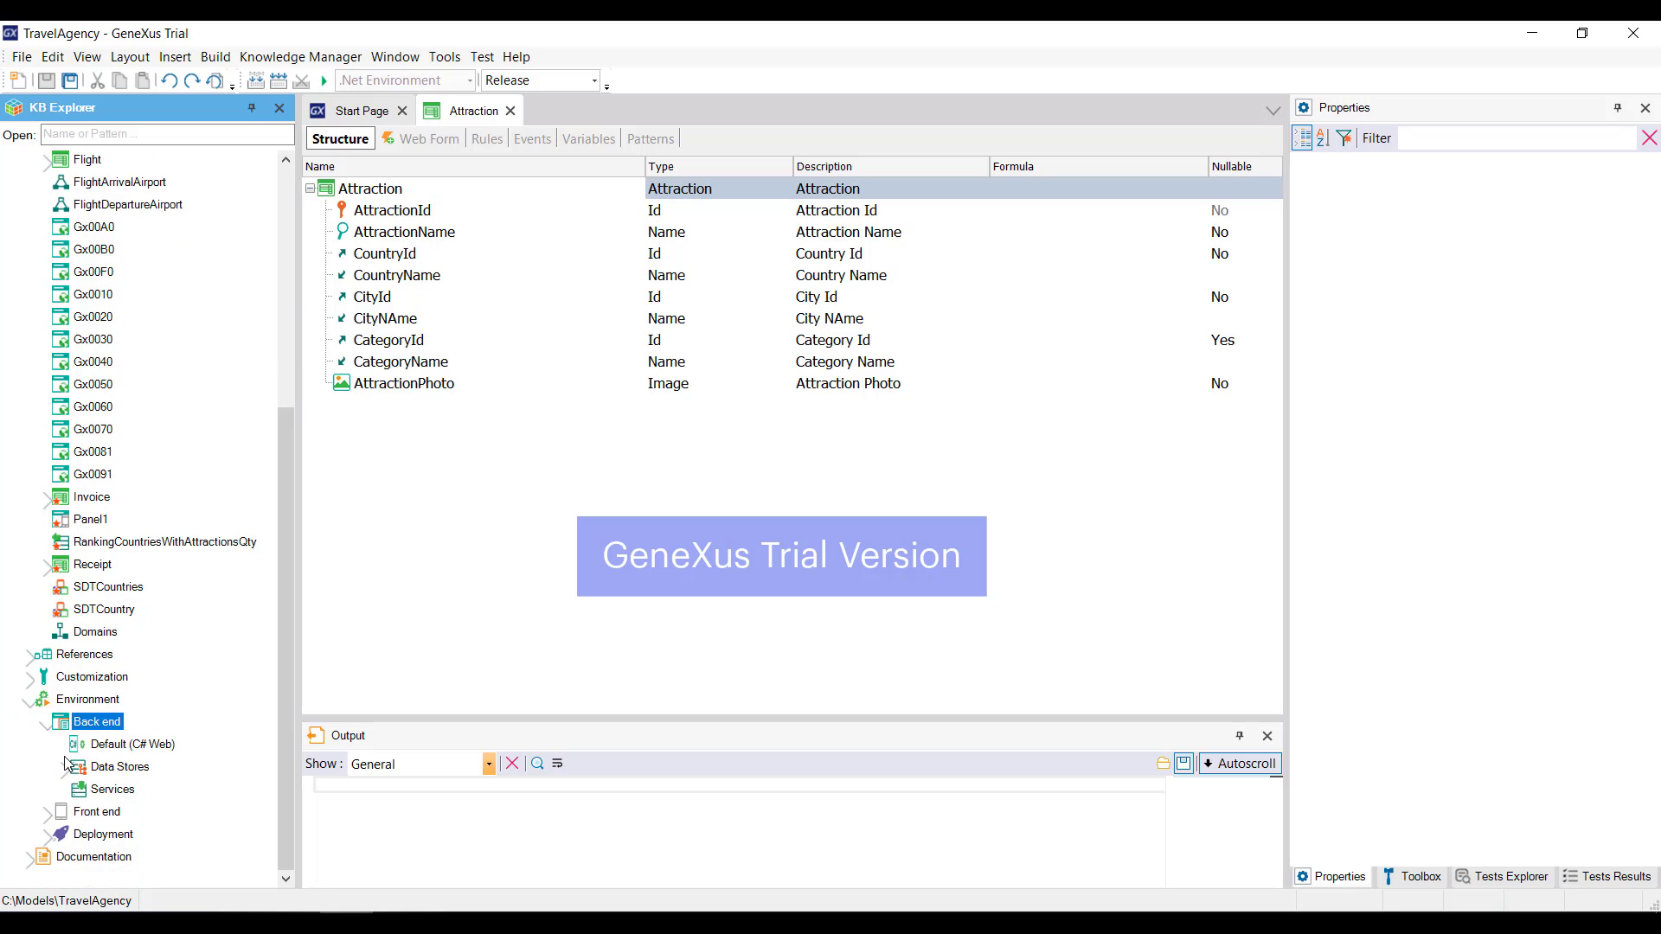
{"action": "double_click", "coordinate": [87, 813]}
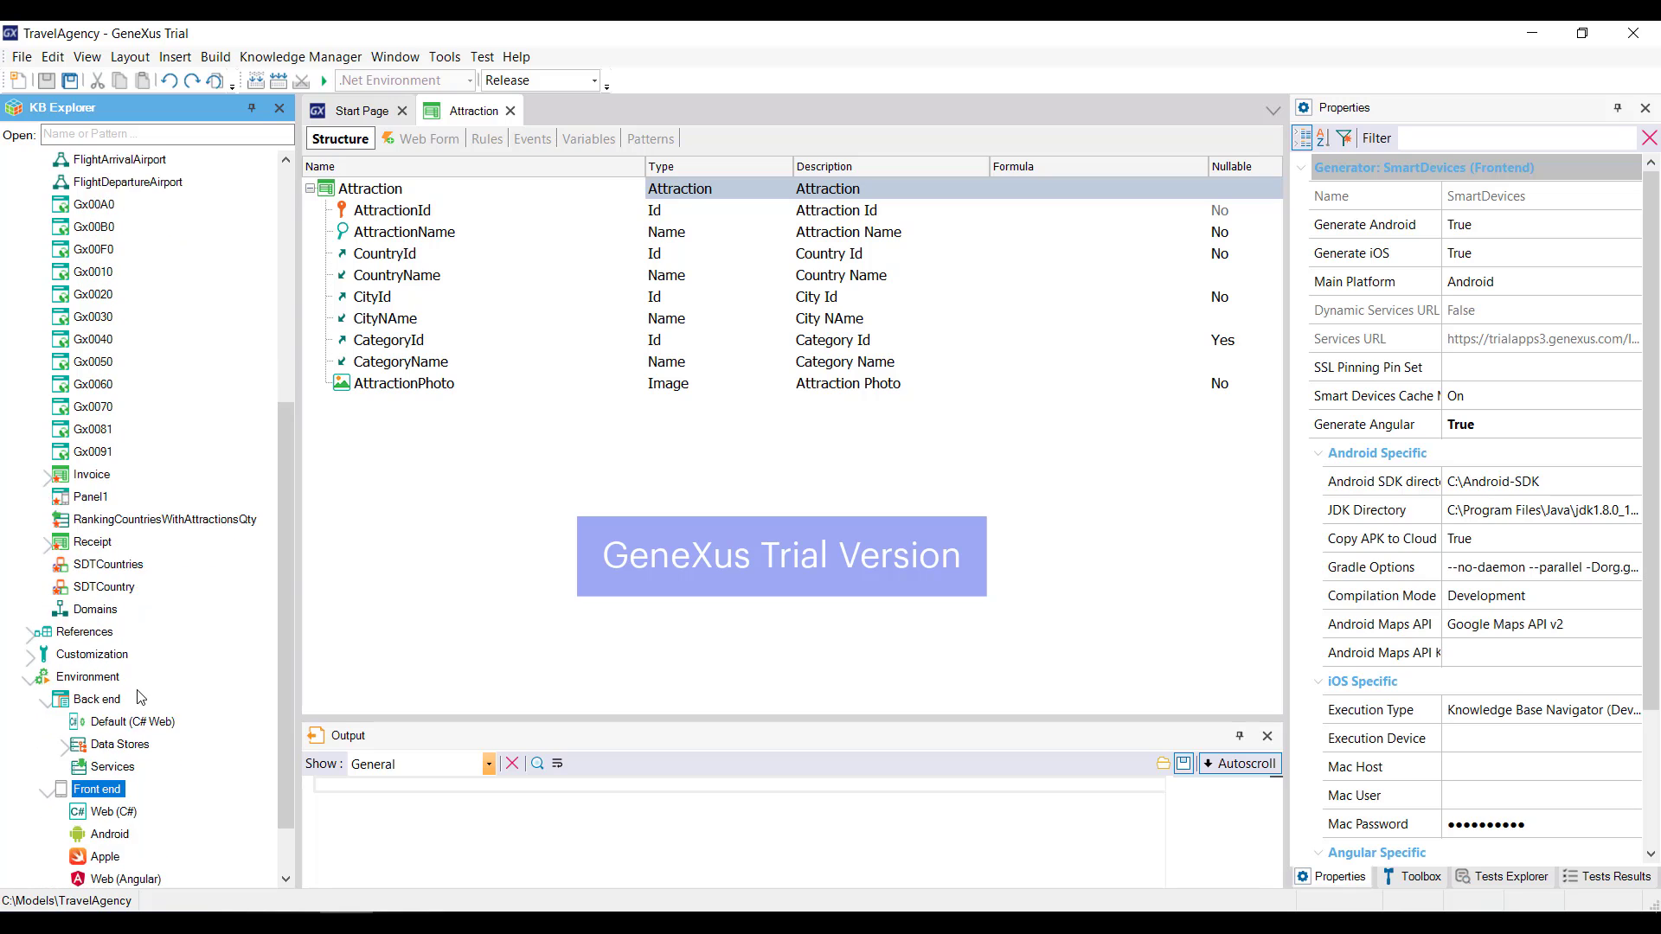
{"action": "left_click", "coordinate": [110, 614]}
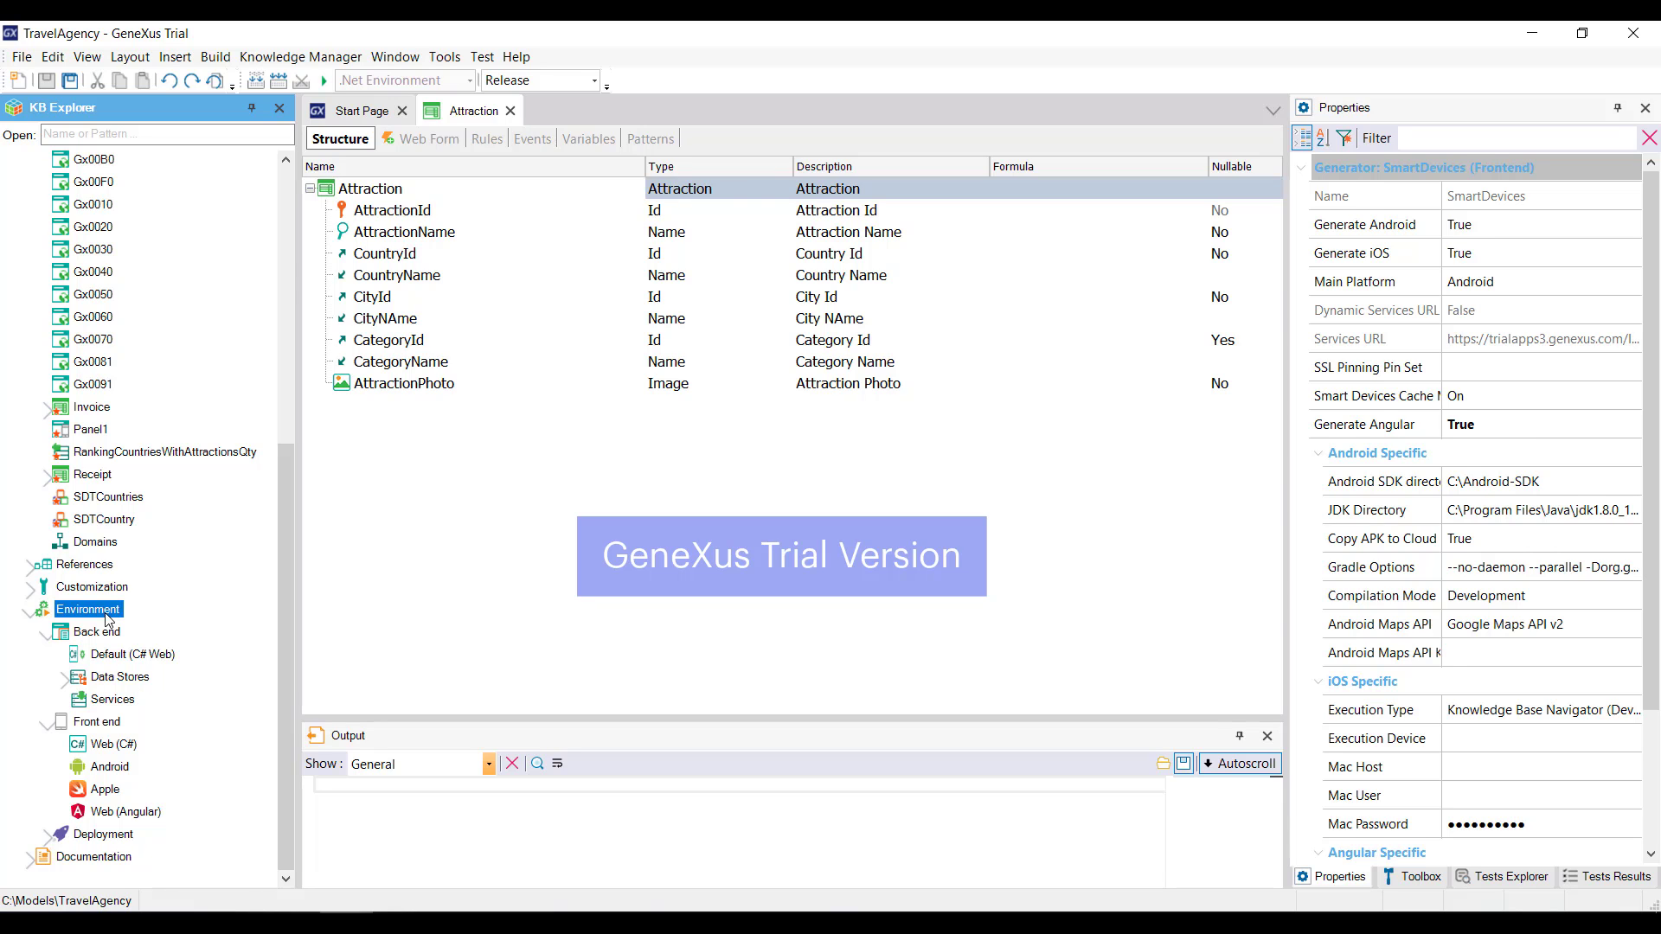
{"action": "right_click", "coordinate": [106, 618]}
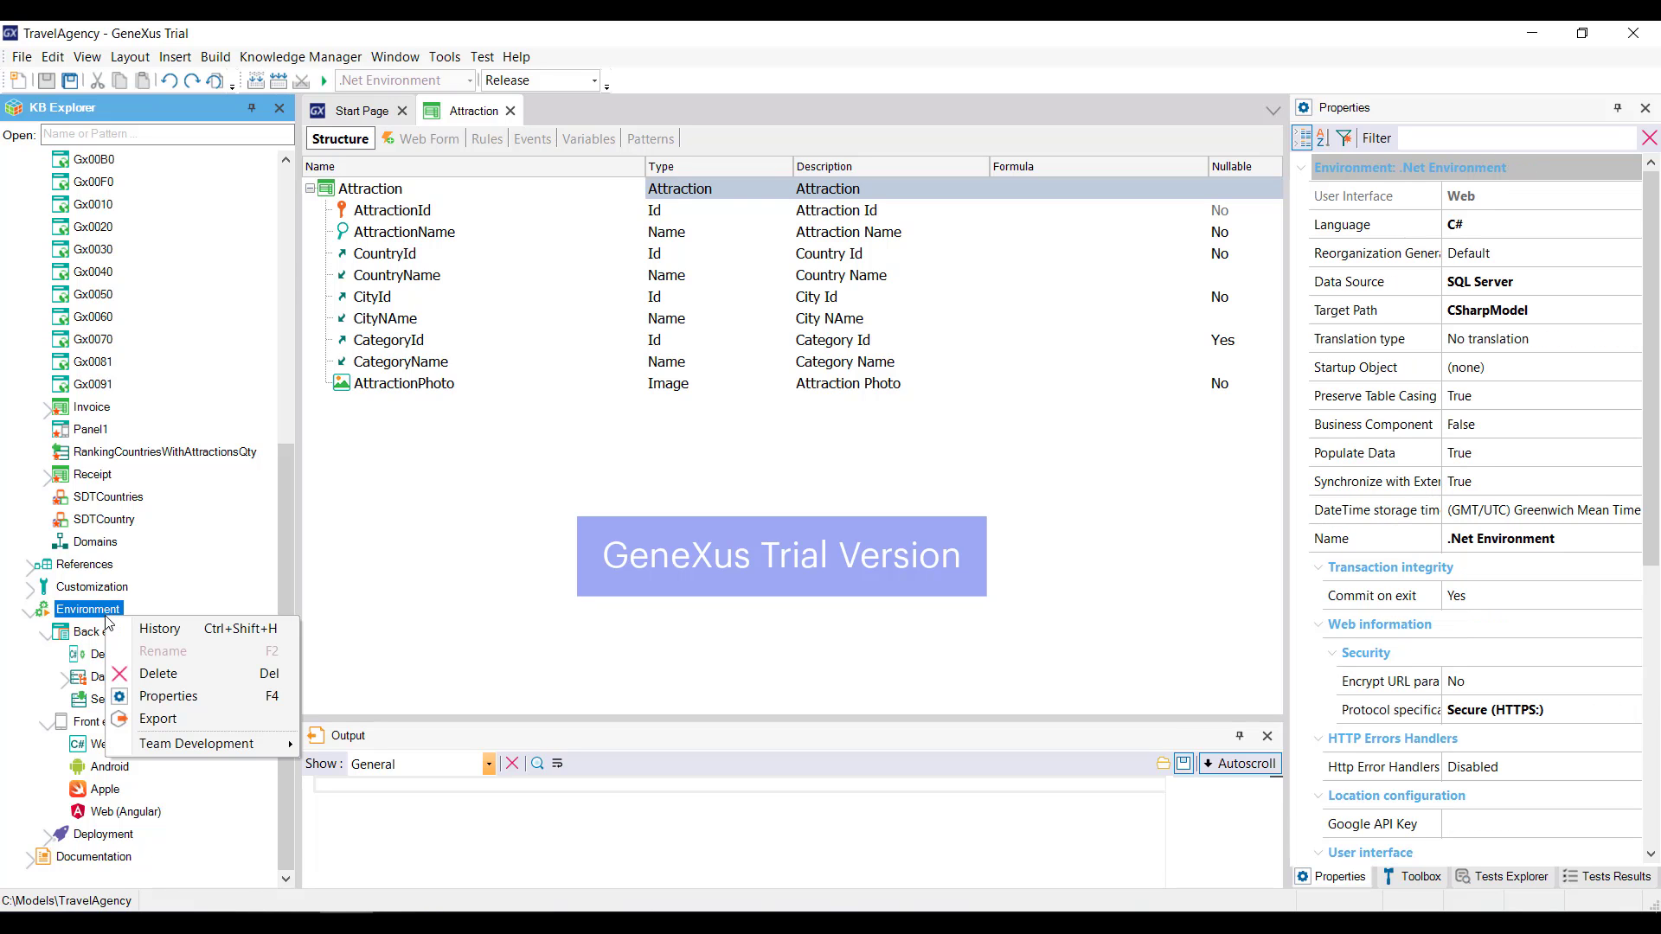